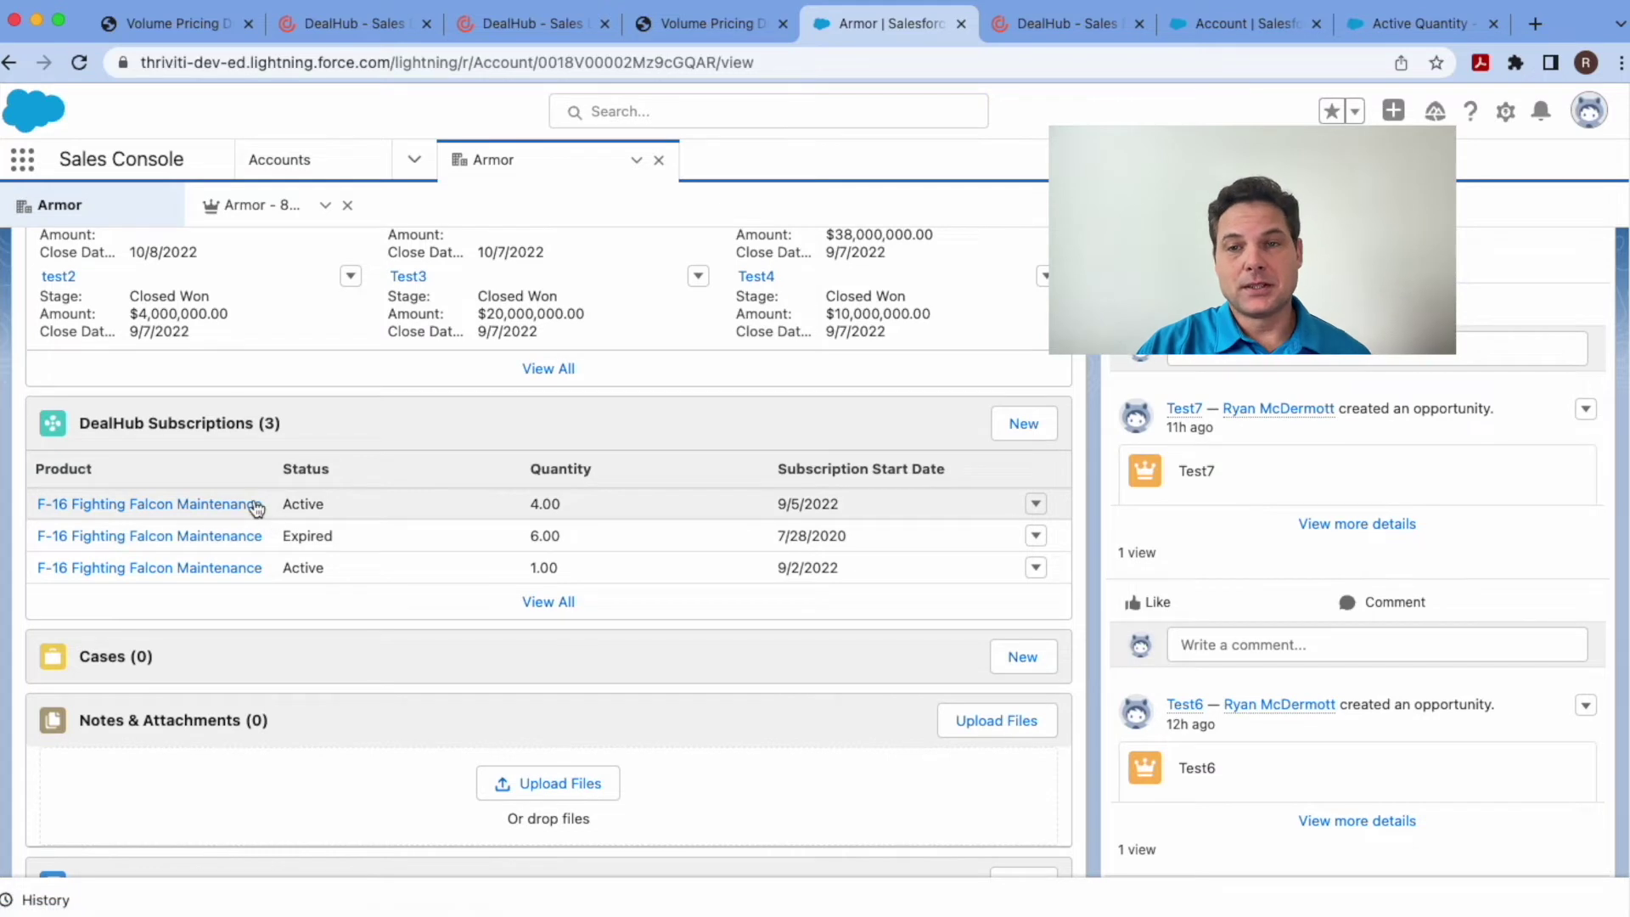
Check the quantities of the active F-16 Fighting Falcon Maintenance entries among the Armor account's DealHub subscriptions.
{"action": "left_click", "coordinate": [526, 505]}
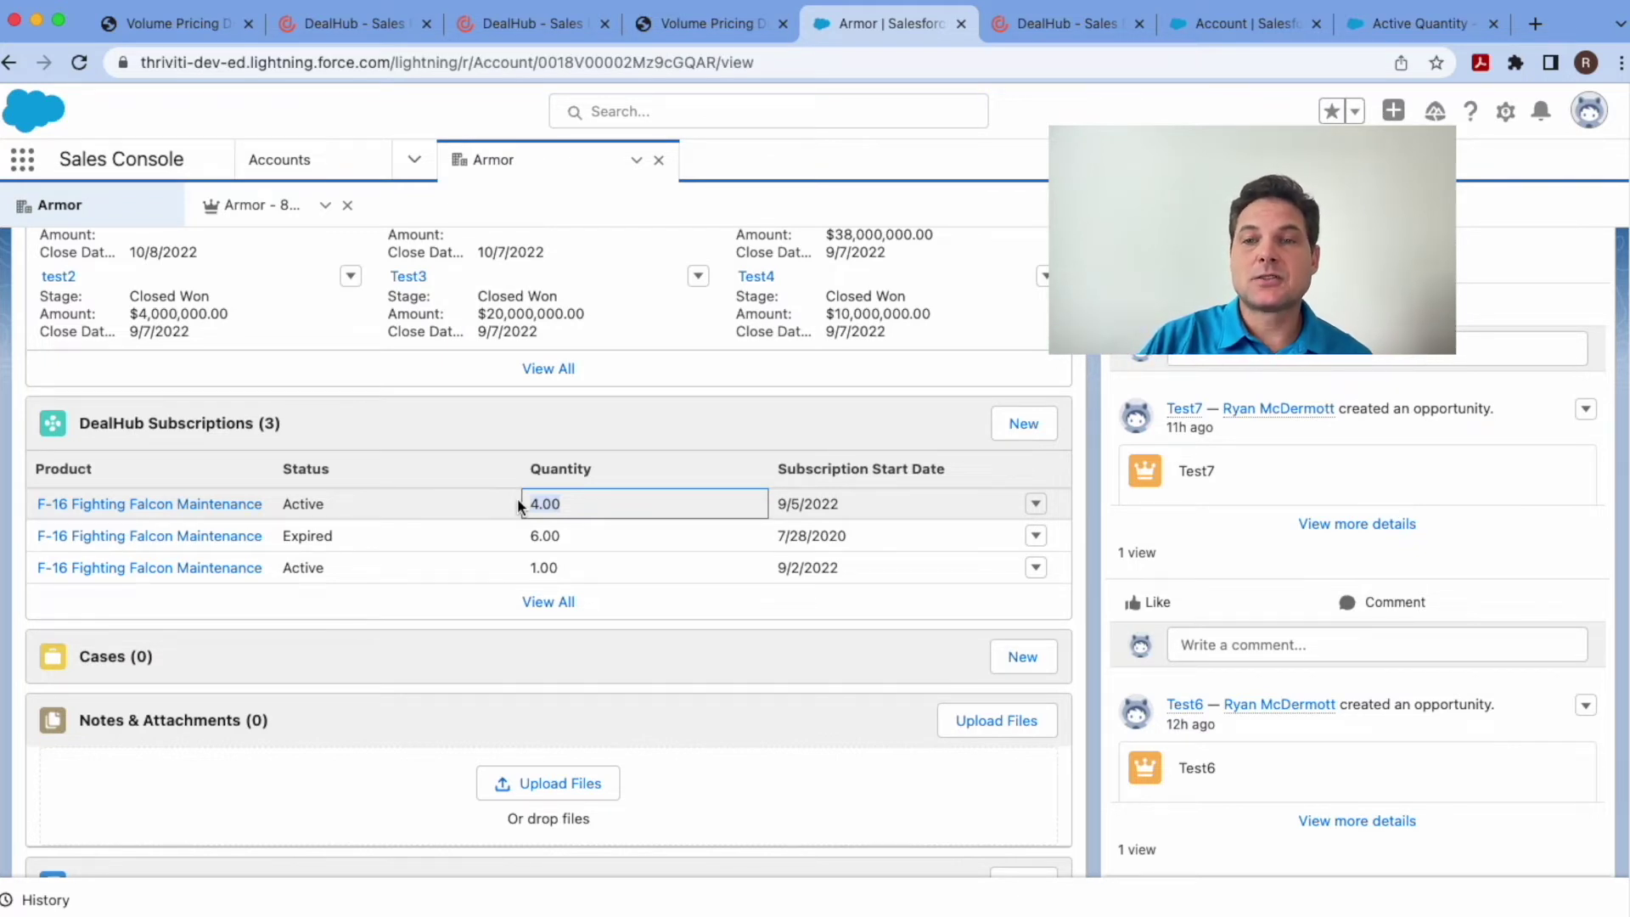
{"action": "left_click_drag", "start_coordinate": [564, 570], "coordinate": [523, 572]}
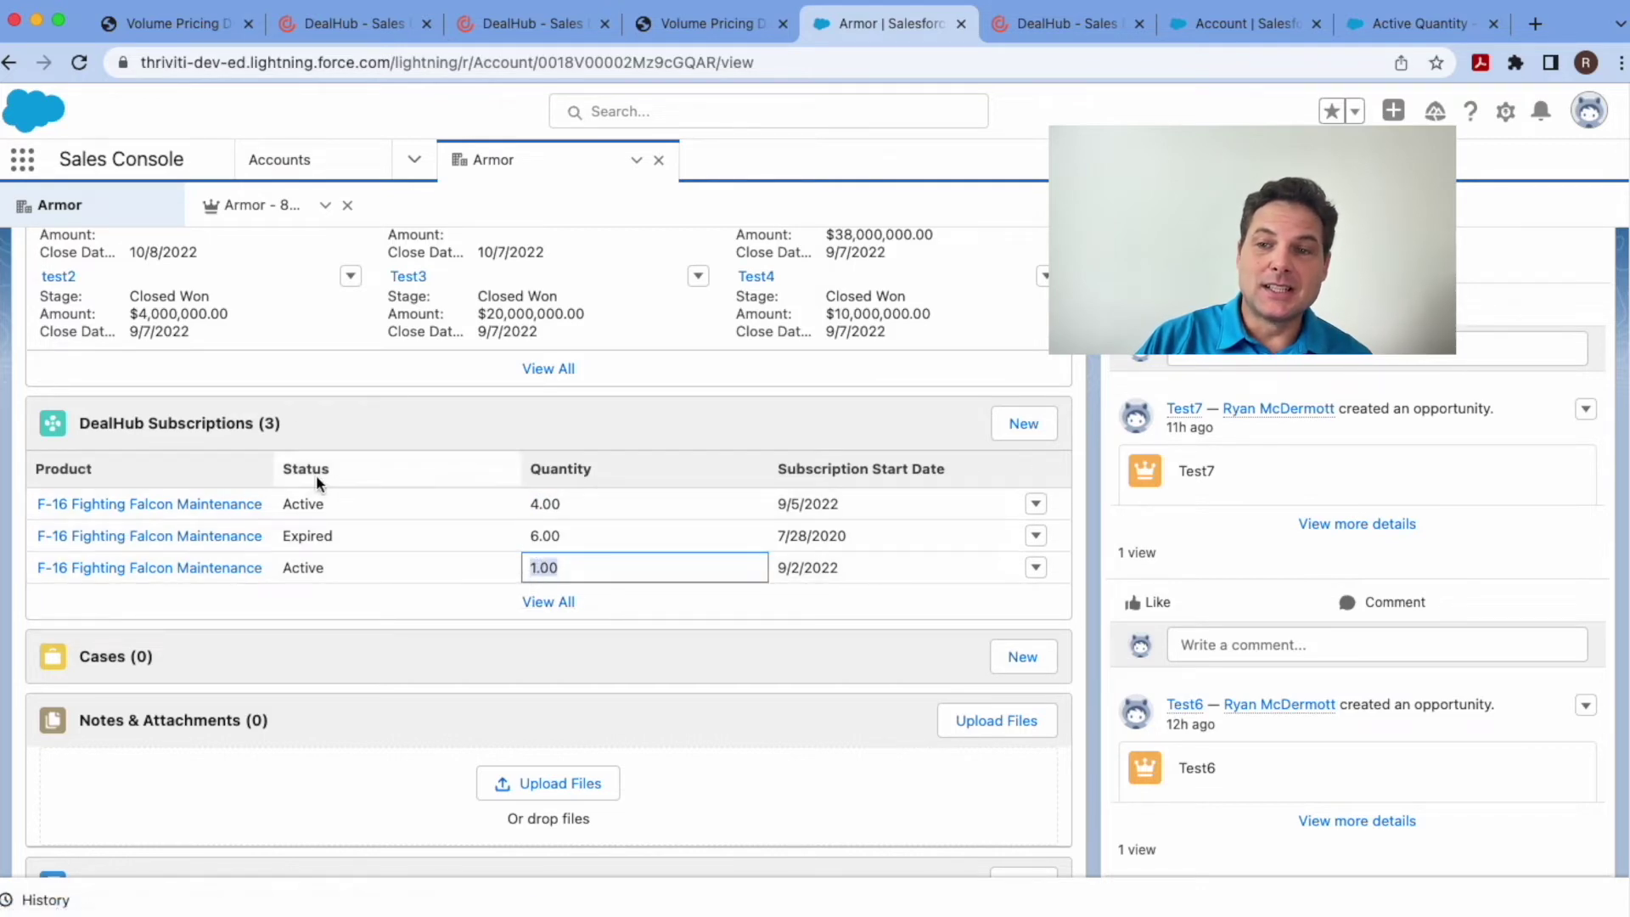
{"action": "scroll", "coordinate": [127, 285], "scroll_direction": "up", "scroll_amount": 6}
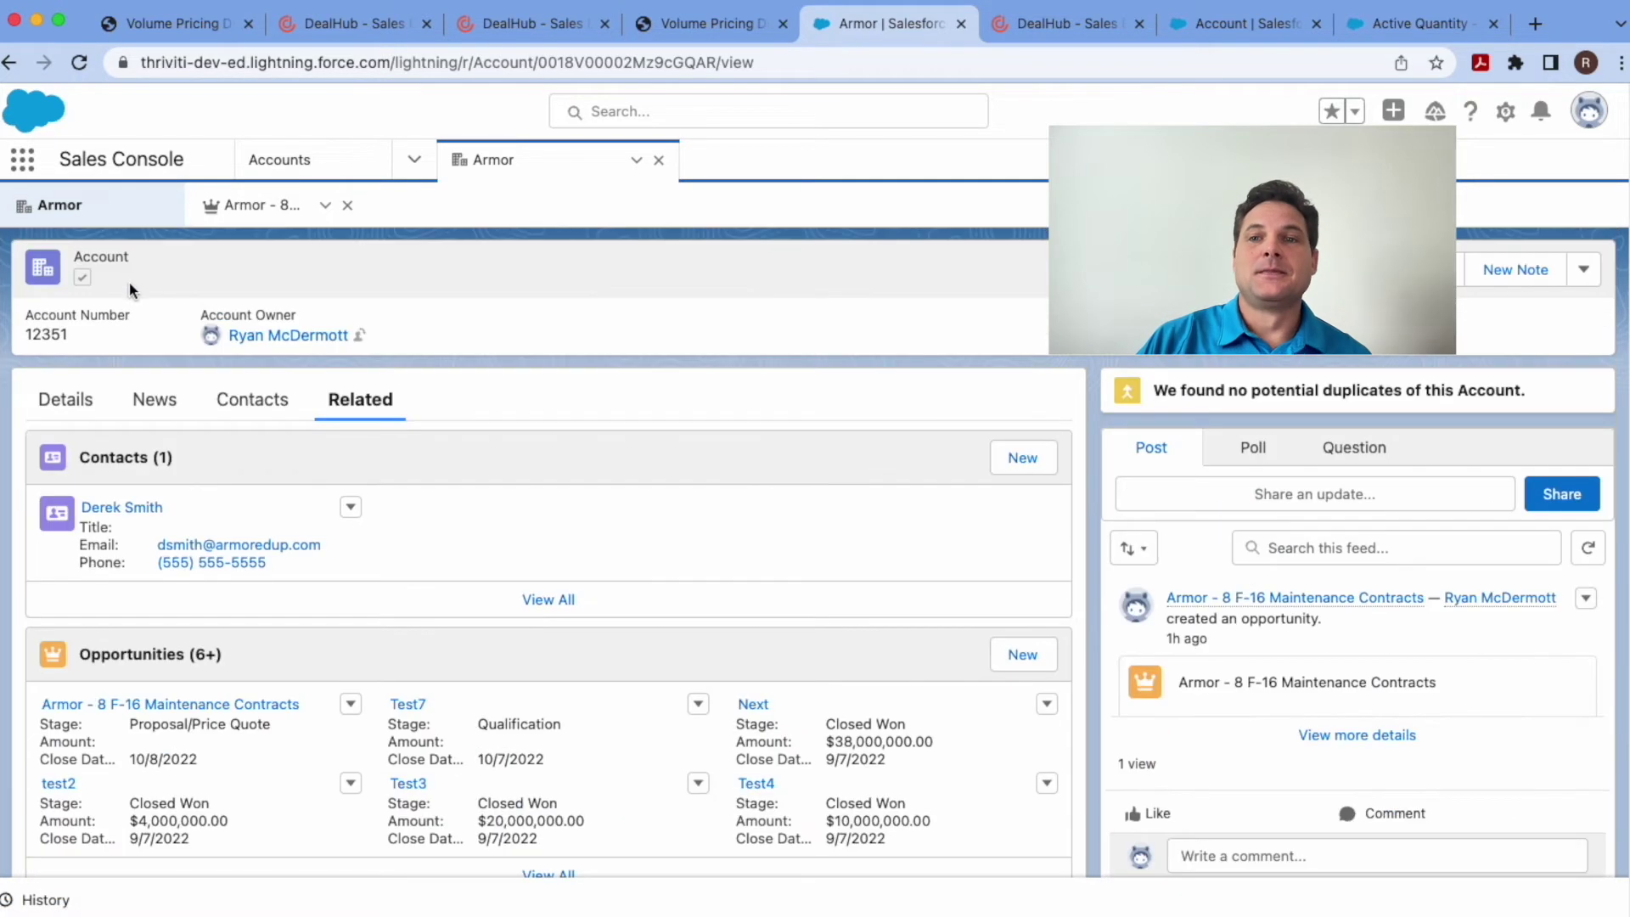
Open the Armor account's details and examine both Active SKU Total fields under Active Subscriptions.
{"action": "left_click", "coordinate": [75, 405]}
{"action": "scroll", "coordinate": [370, 599], "scroll_direction": "down", "scroll_amount": 1}
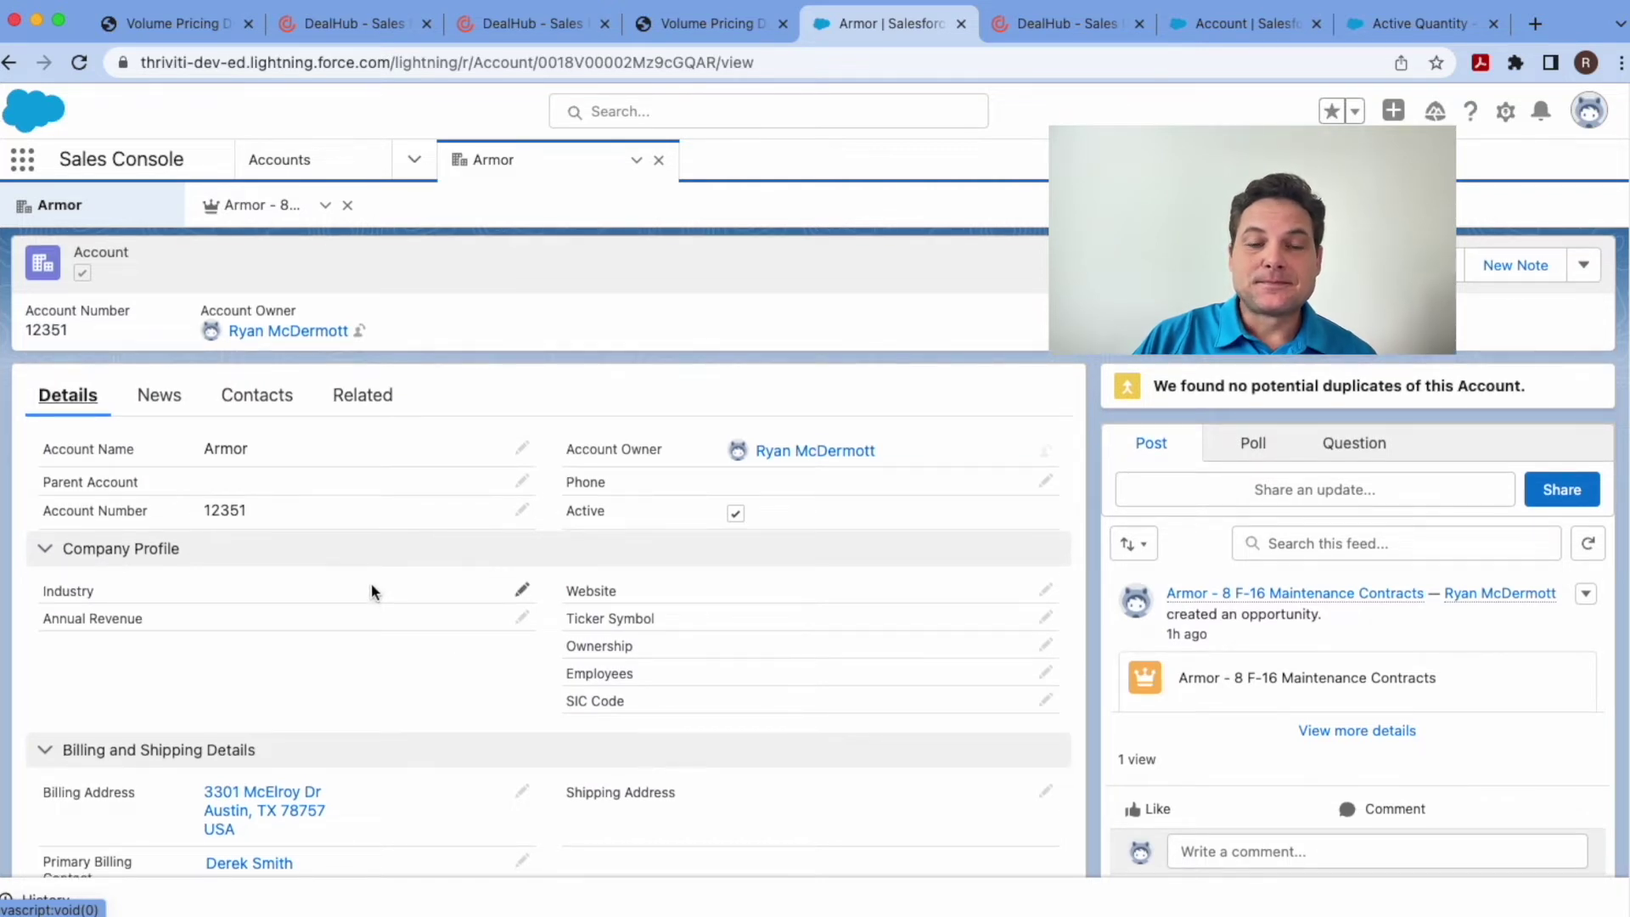
{"action": "scroll", "coordinate": [369, 584], "scroll_direction": "up", "scroll_amount": 1}
{"action": "scroll", "coordinate": [372, 593], "scroll_direction": "down", "scroll_amount": 10}
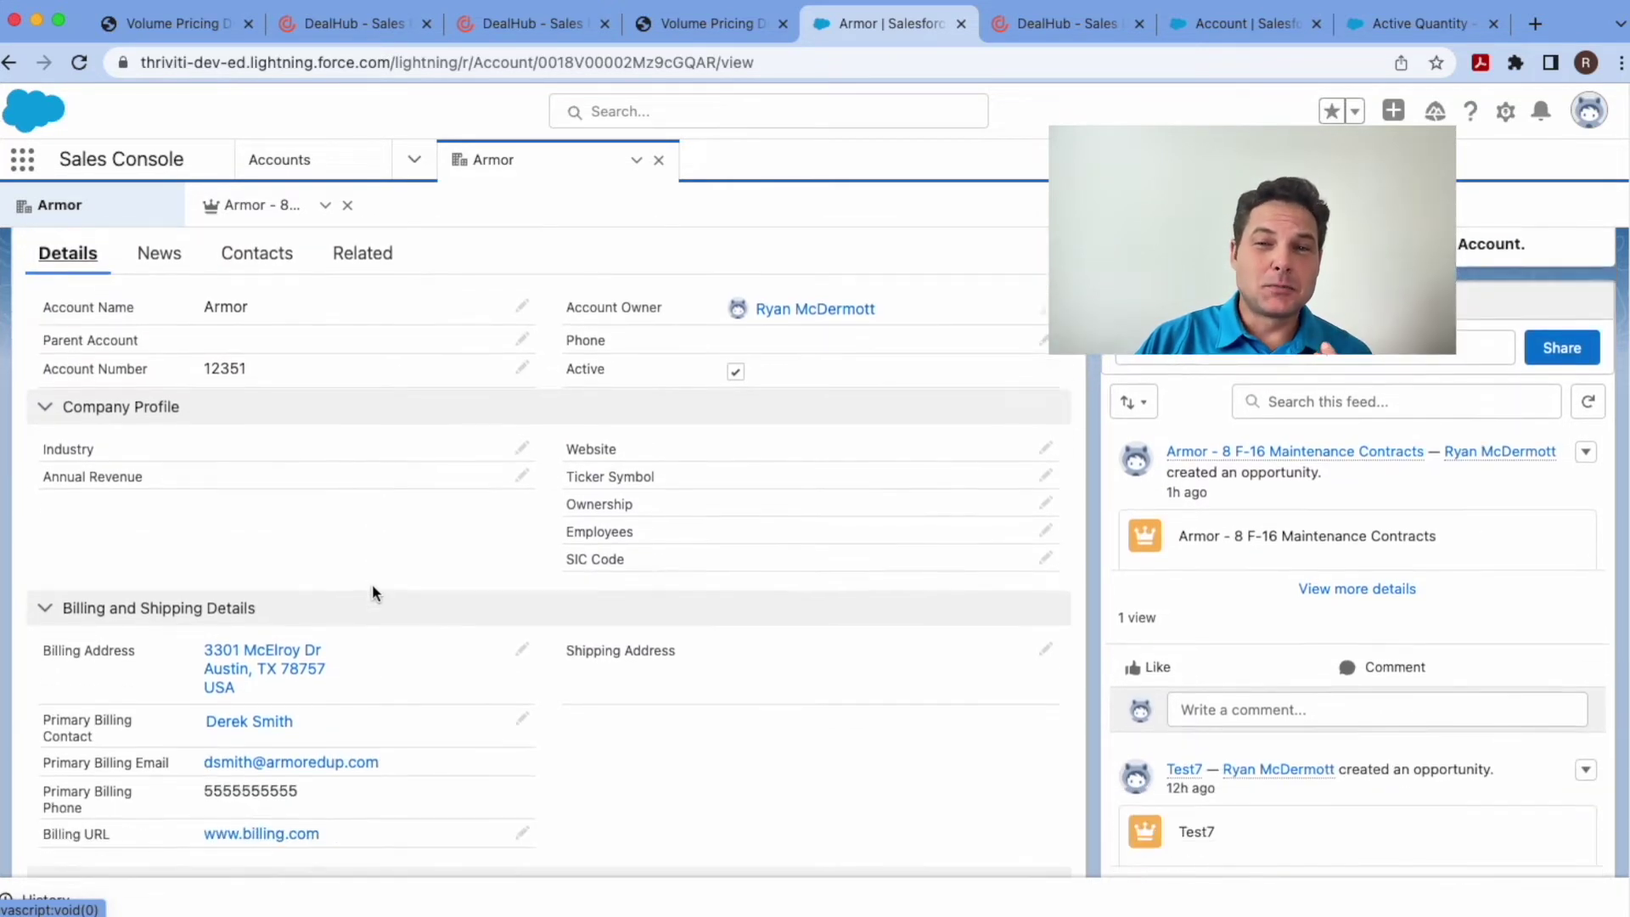
{"action": "scroll", "coordinate": [375, 594], "scroll_direction": "down", "scroll_amount": 2}
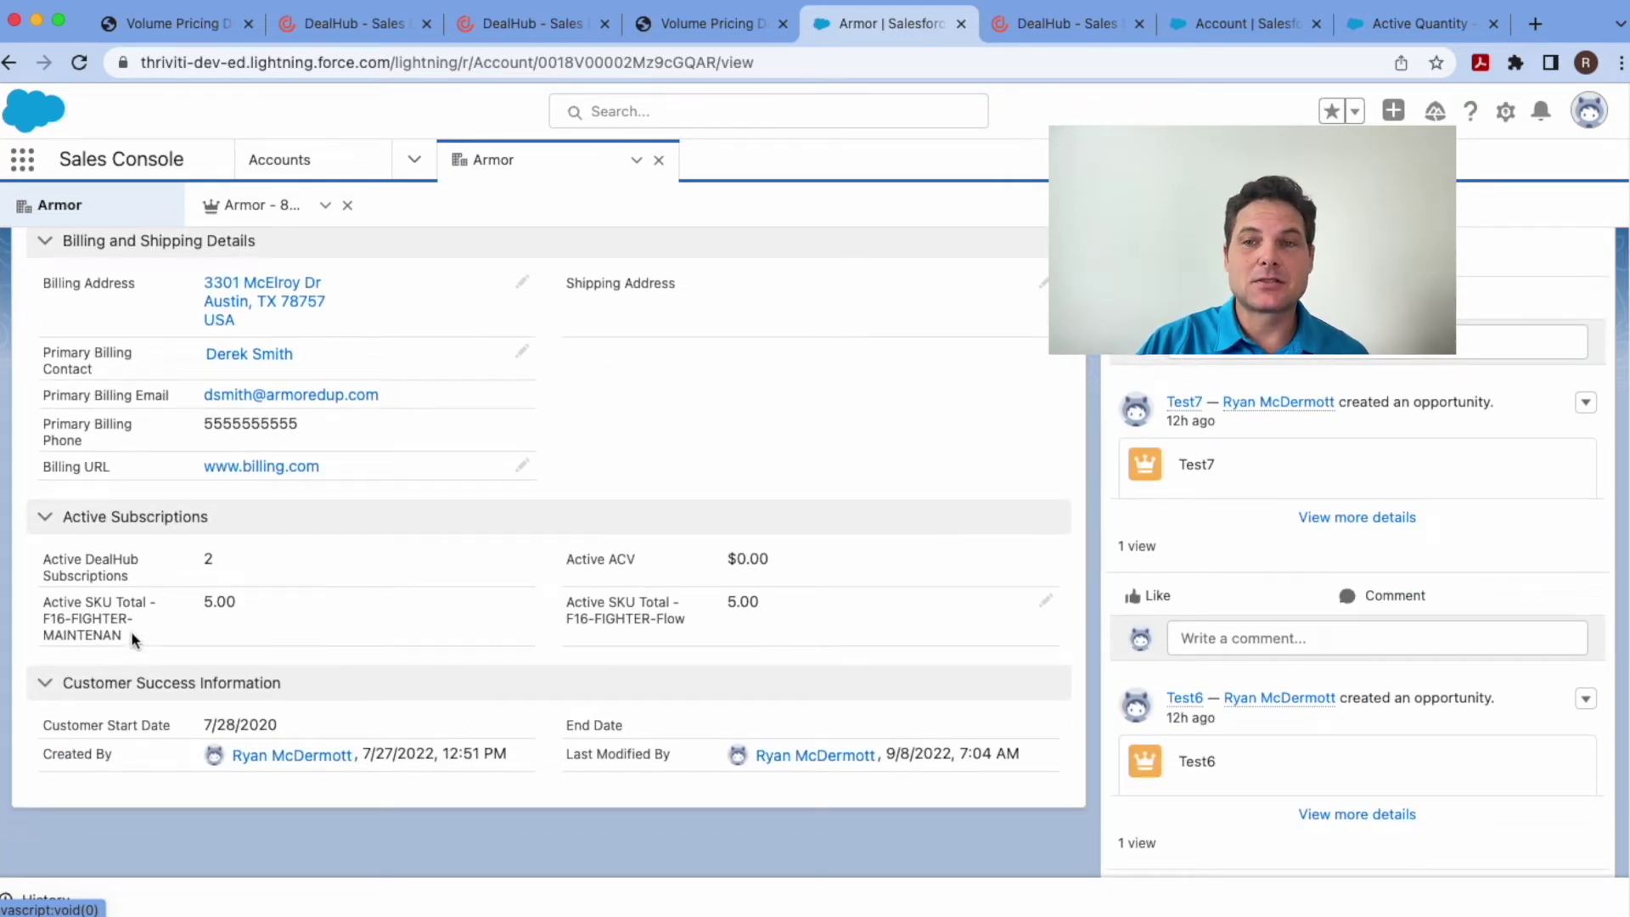
{"action": "left_click_drag", "start_coordinate": [132, 639], "coordinate": [25, 593]}
{"action": "left_click", "coordinate": [49, 595]}
{"action": "left_click_drag", "start_coordinate": [124, 634], "coordinate": [49, 608]}
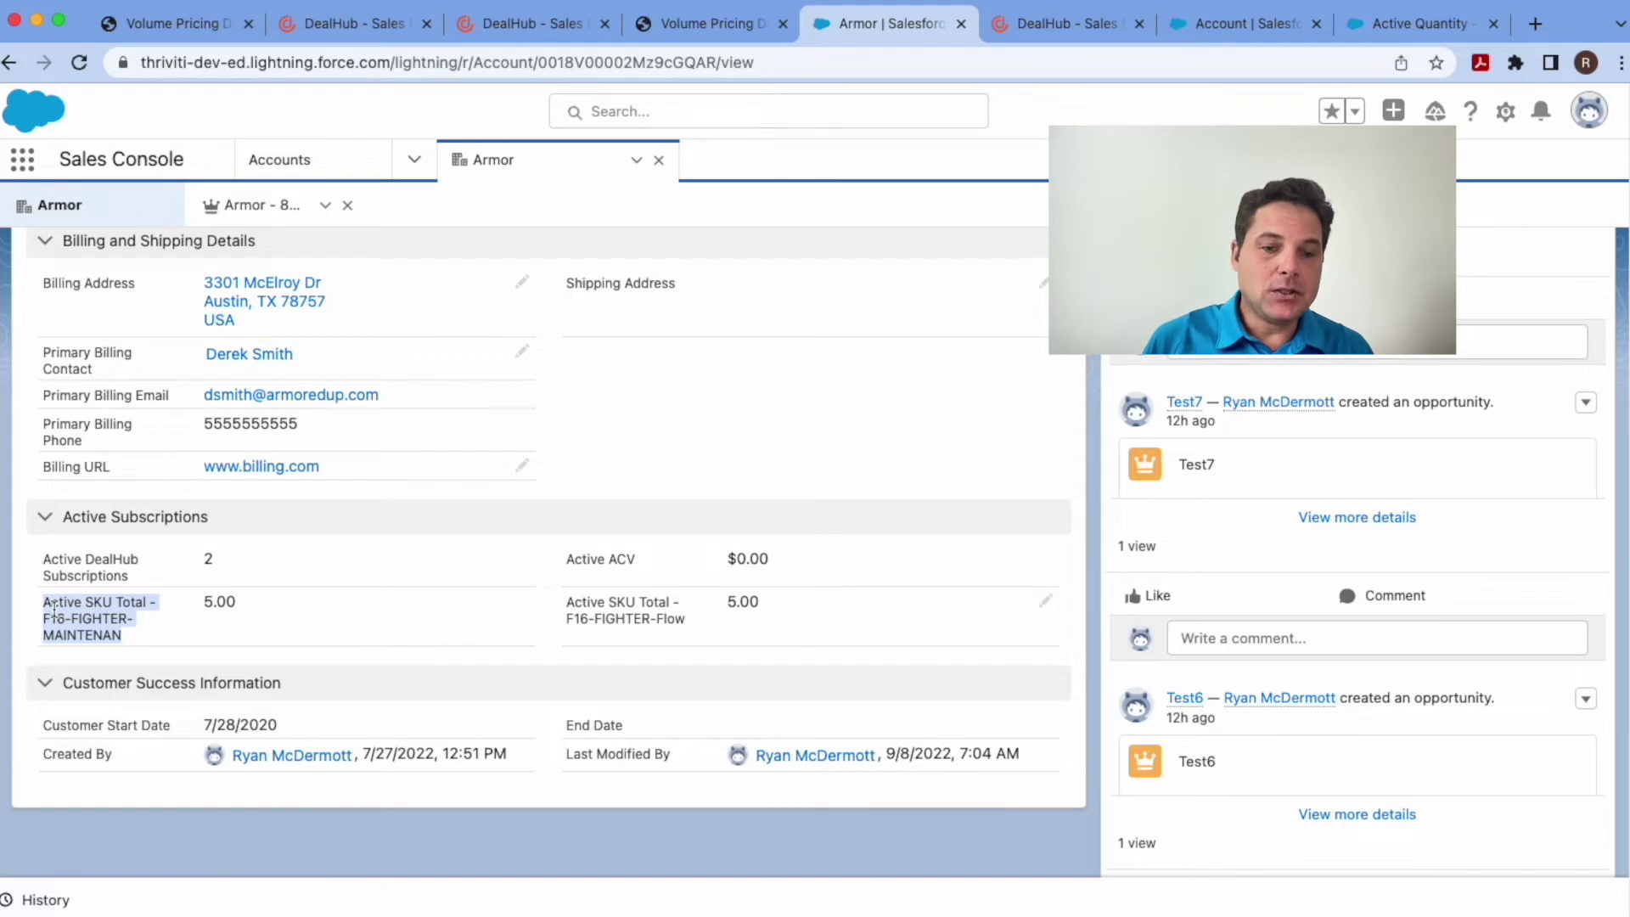
{"action": "left_click", "coordinate": [632, 596]}
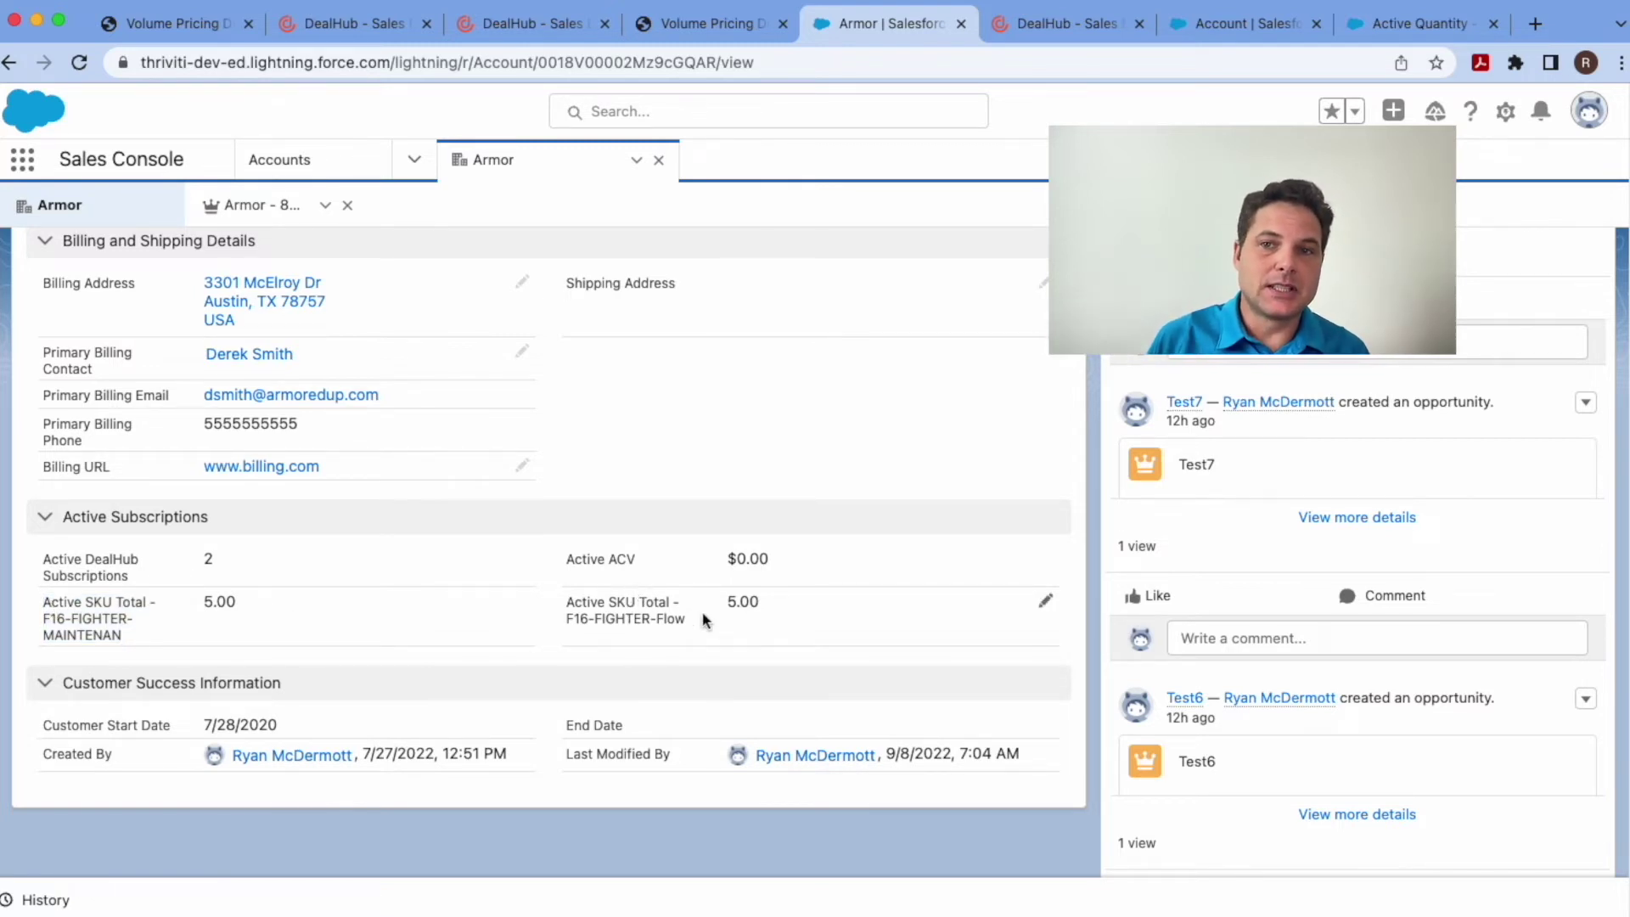
{"action": "left_click_drag", "start_coordinate": [692, 630], "coordinate": [568, 603]}
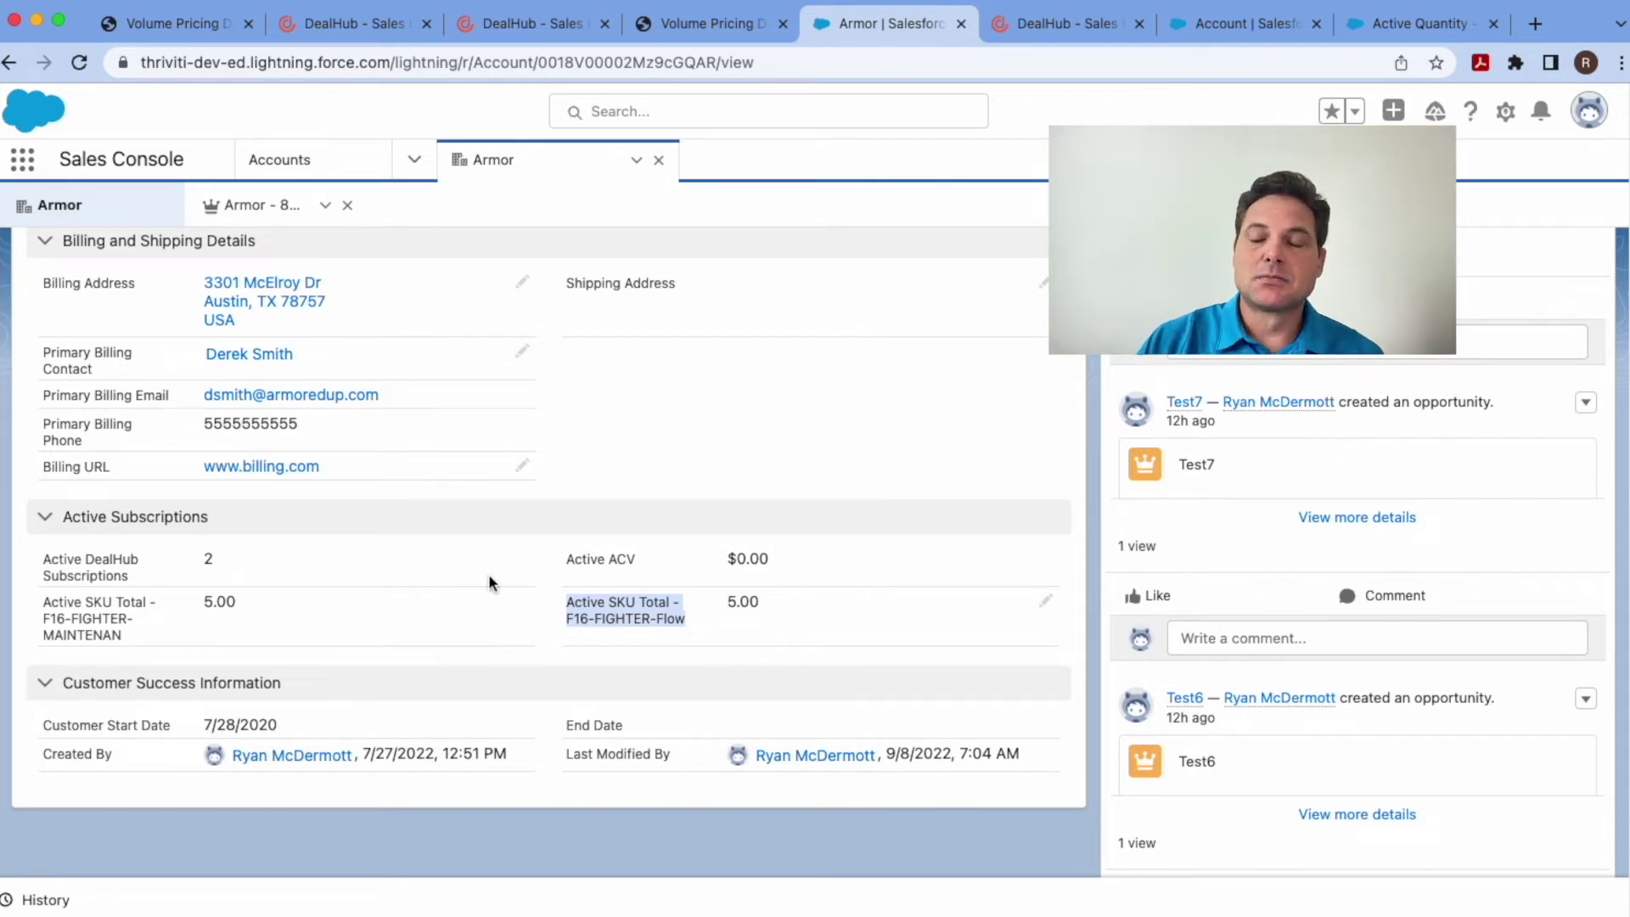
Open the Armor - 8 F-16 Maintenance Contracts opportunity and launch a DealHub CPQ quote from it.
{"action": "scroll", "coordinate": [480, 532], "scroll_direction": "up", "scroll_amount": 5}
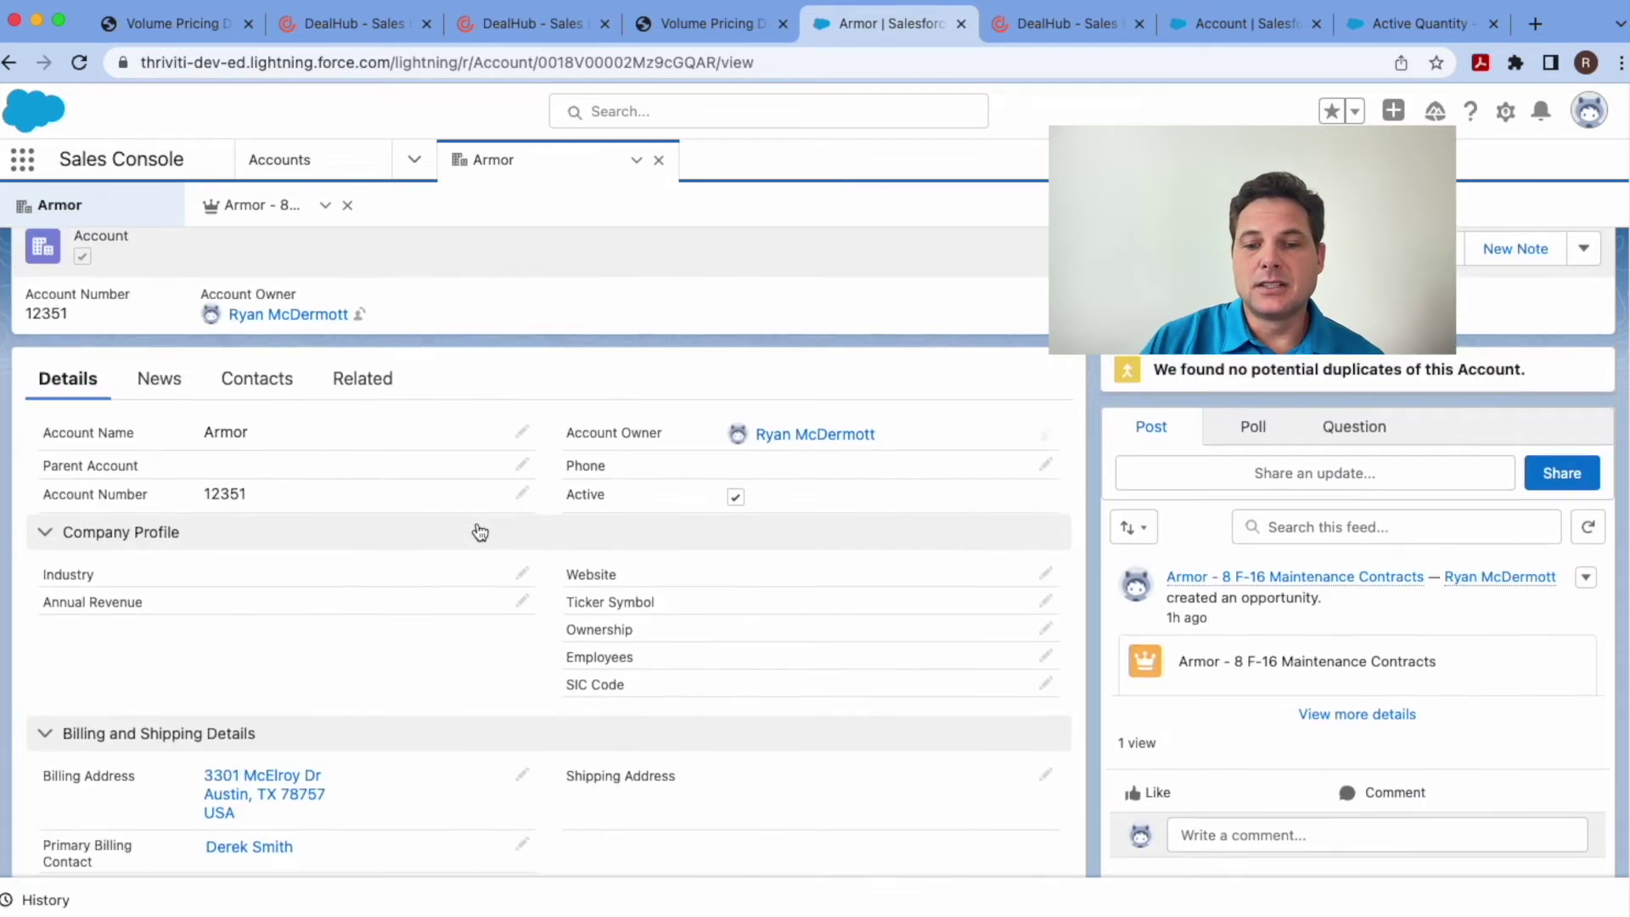
{"action": "scroll", "coordinate": [481, 532], "scroll_direction": "up", "scroll_amount": 1}
{"action": "left_click", "coordinate": [255, 206]}
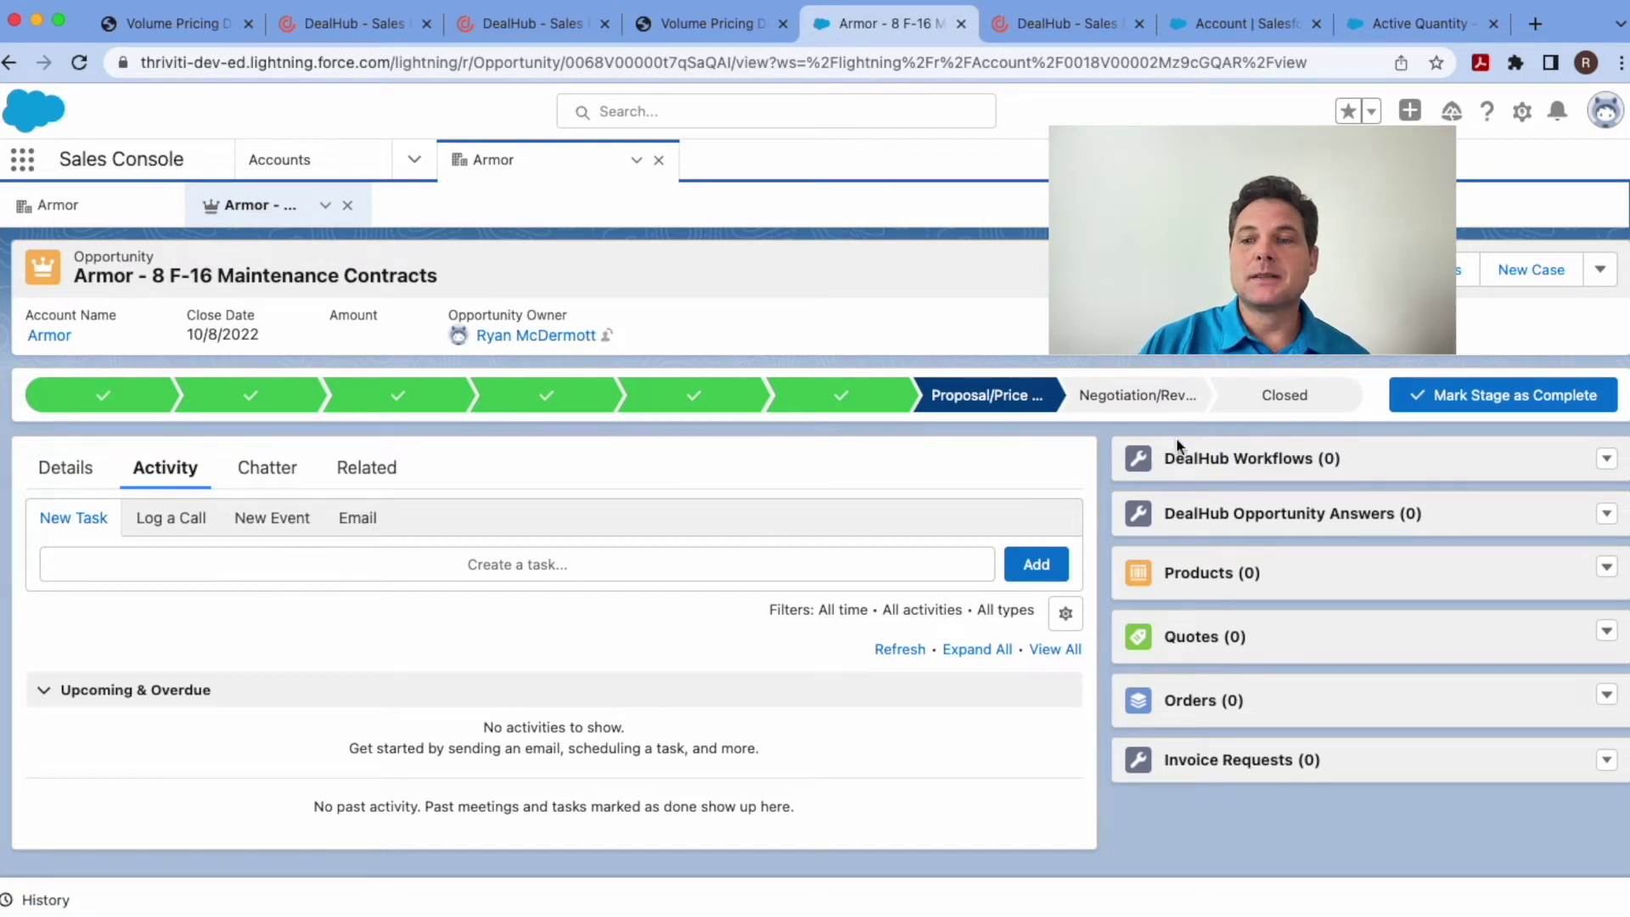
{"action": "left_click", "coordinate": [1316, 270]}
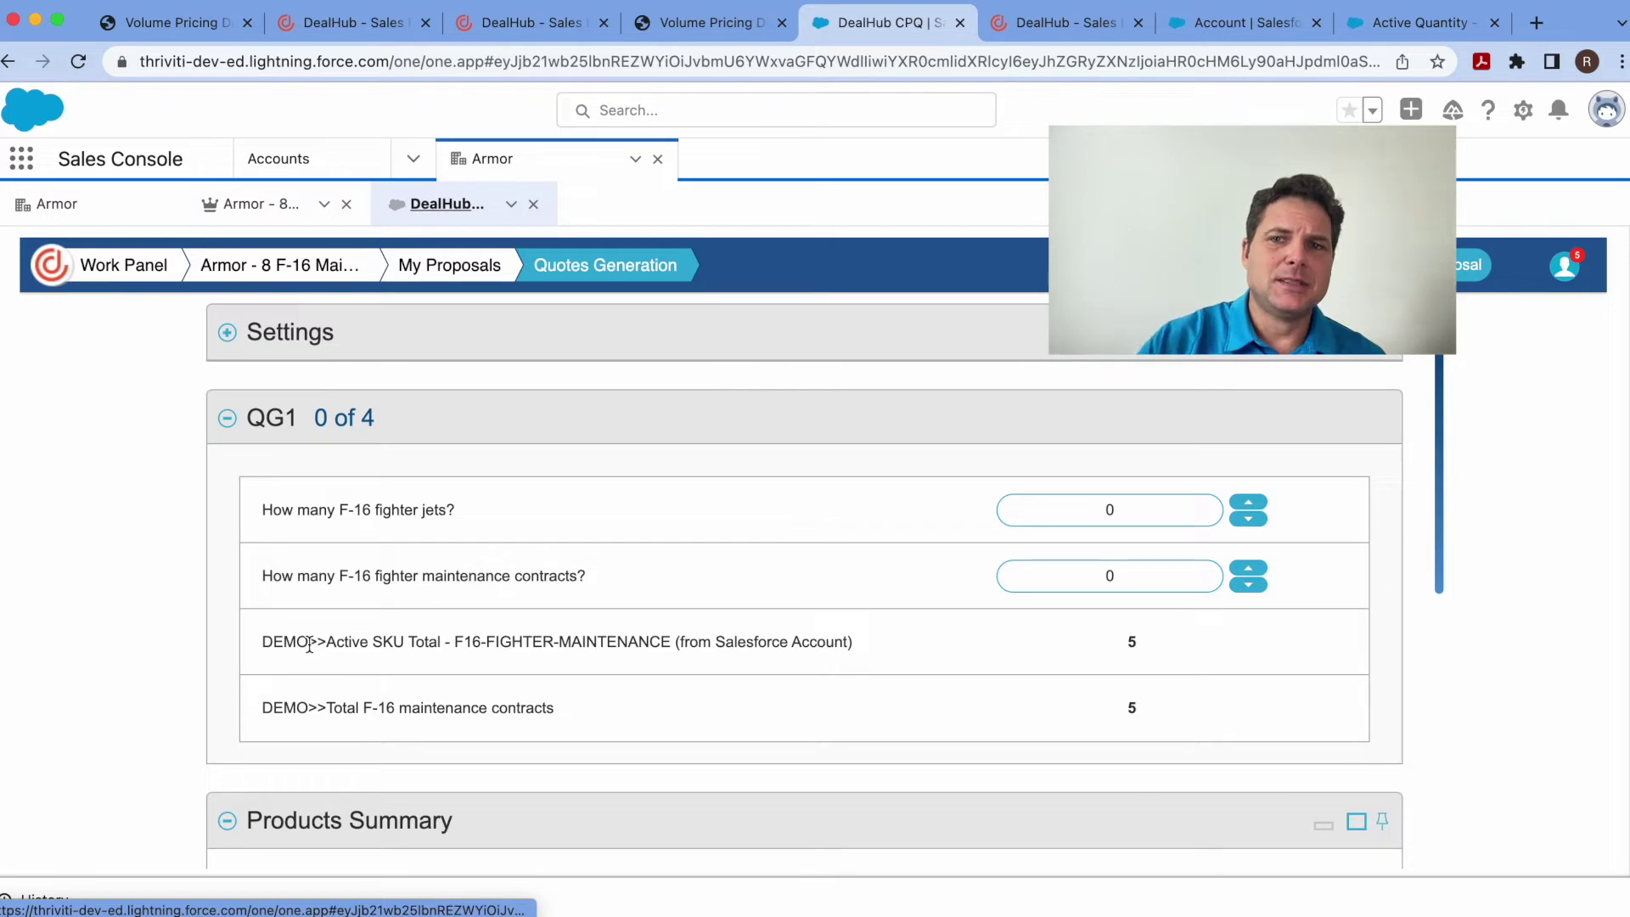
Examine the F16-FIGHTER-MAINTENANCE active SKU total brought in from the Salesforce account in question group QG1.
{"action": "left_click_drag", "start_coordinate": [311, 635], "coordinate": [427, 645]}
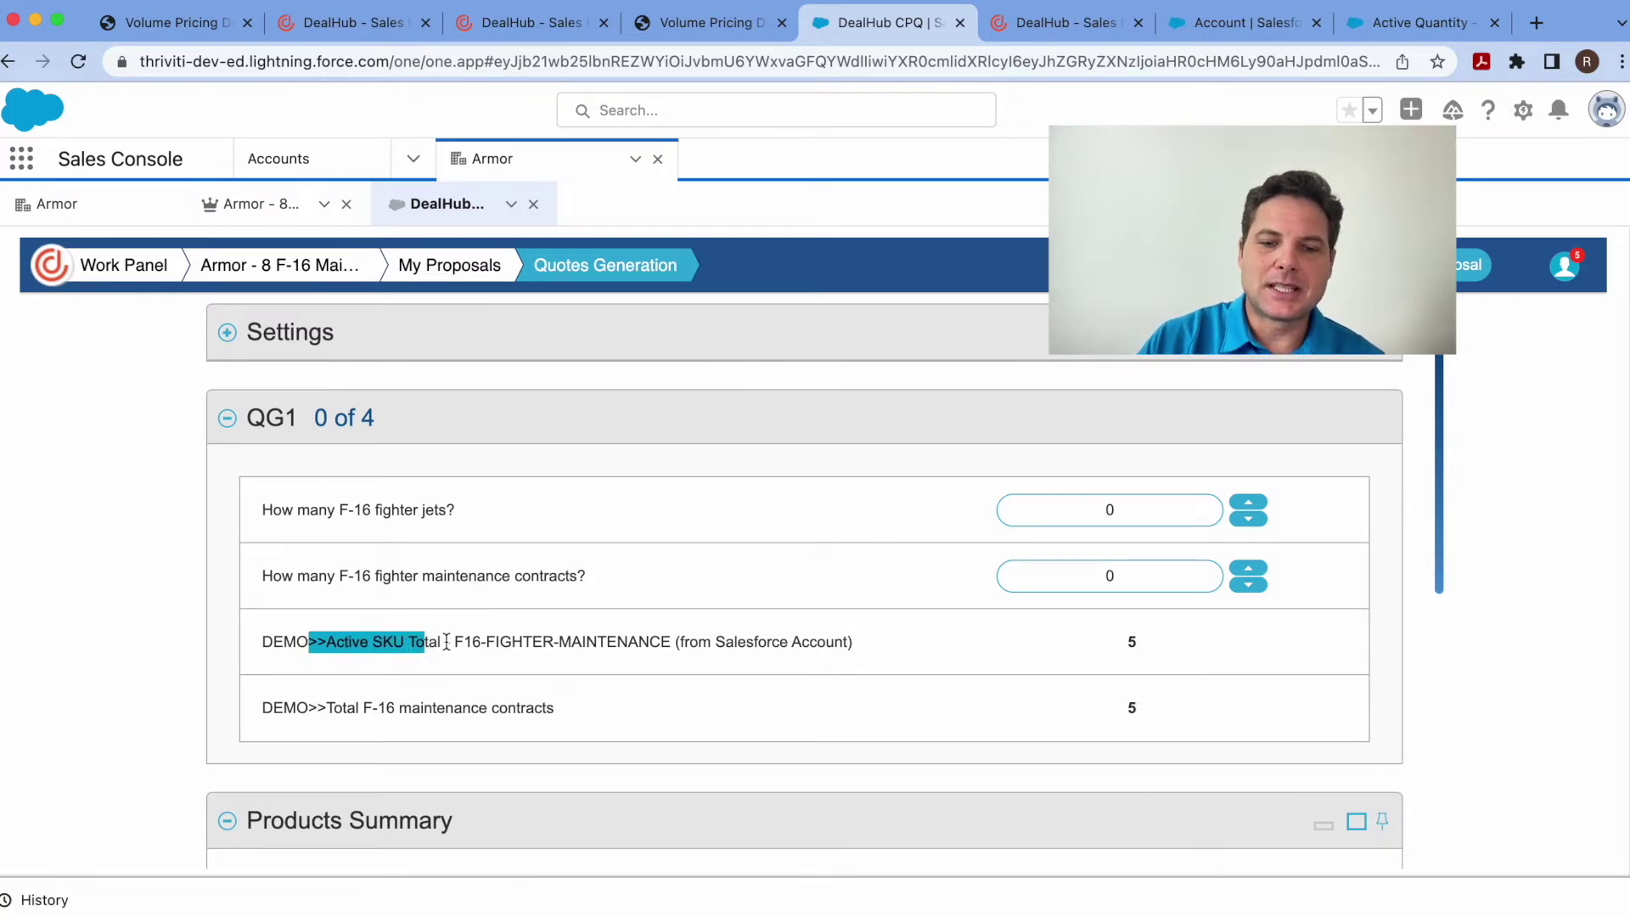
{"action": "left_click", "coordinate": [446, 643]}
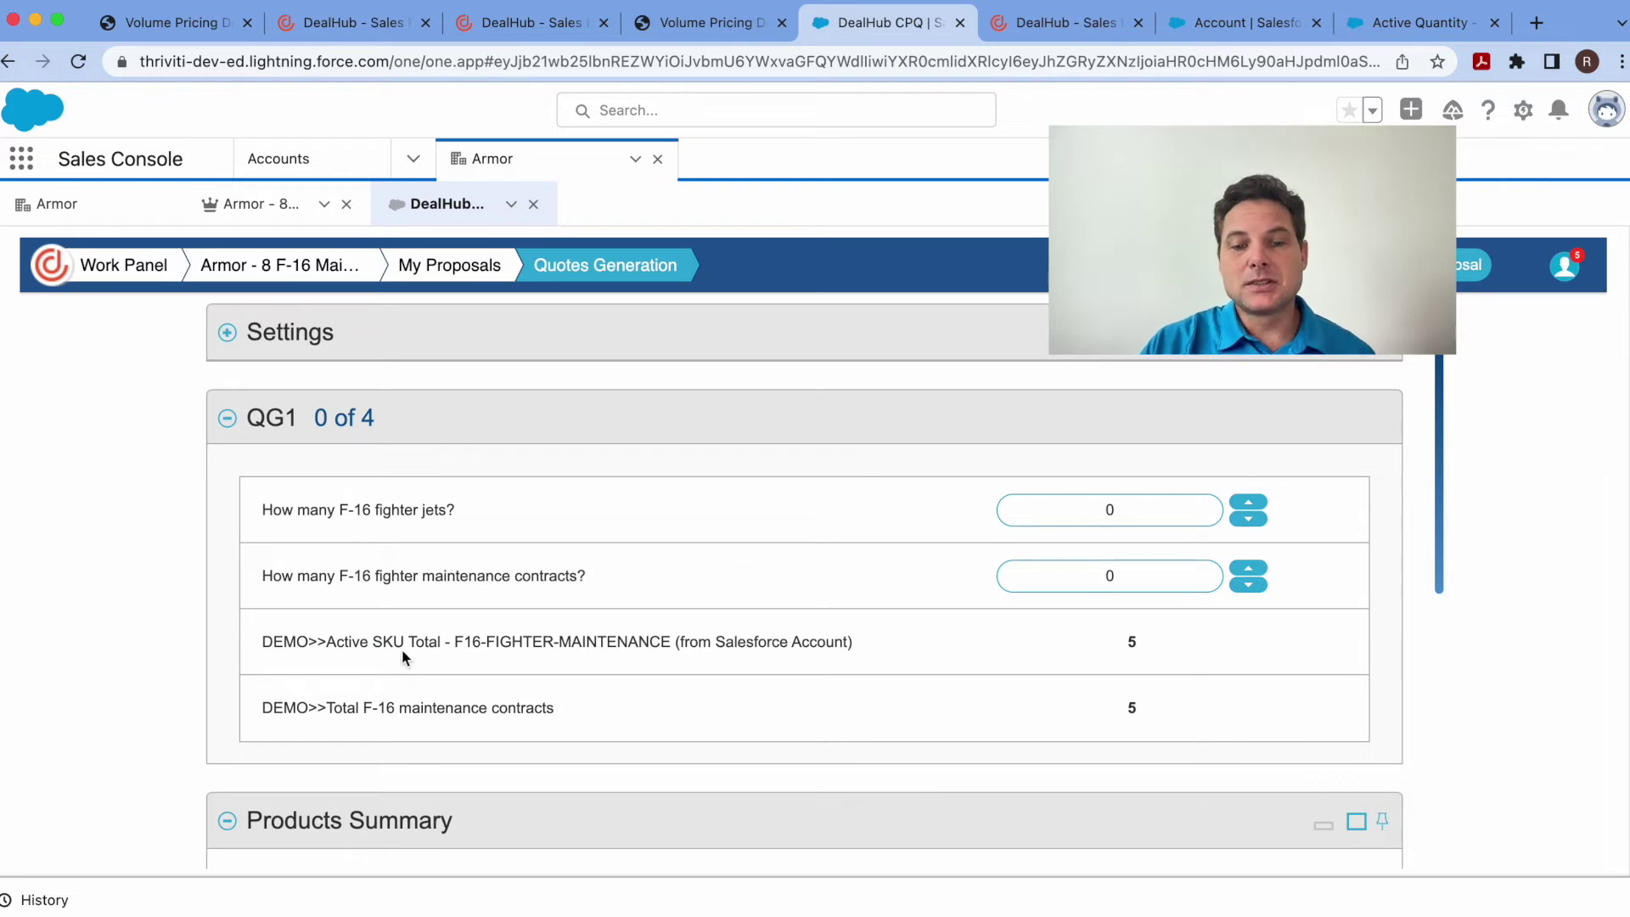
{"action": "left_click_drag", "start_coordinate": [352, 645], "coordinate": [420, 625]}
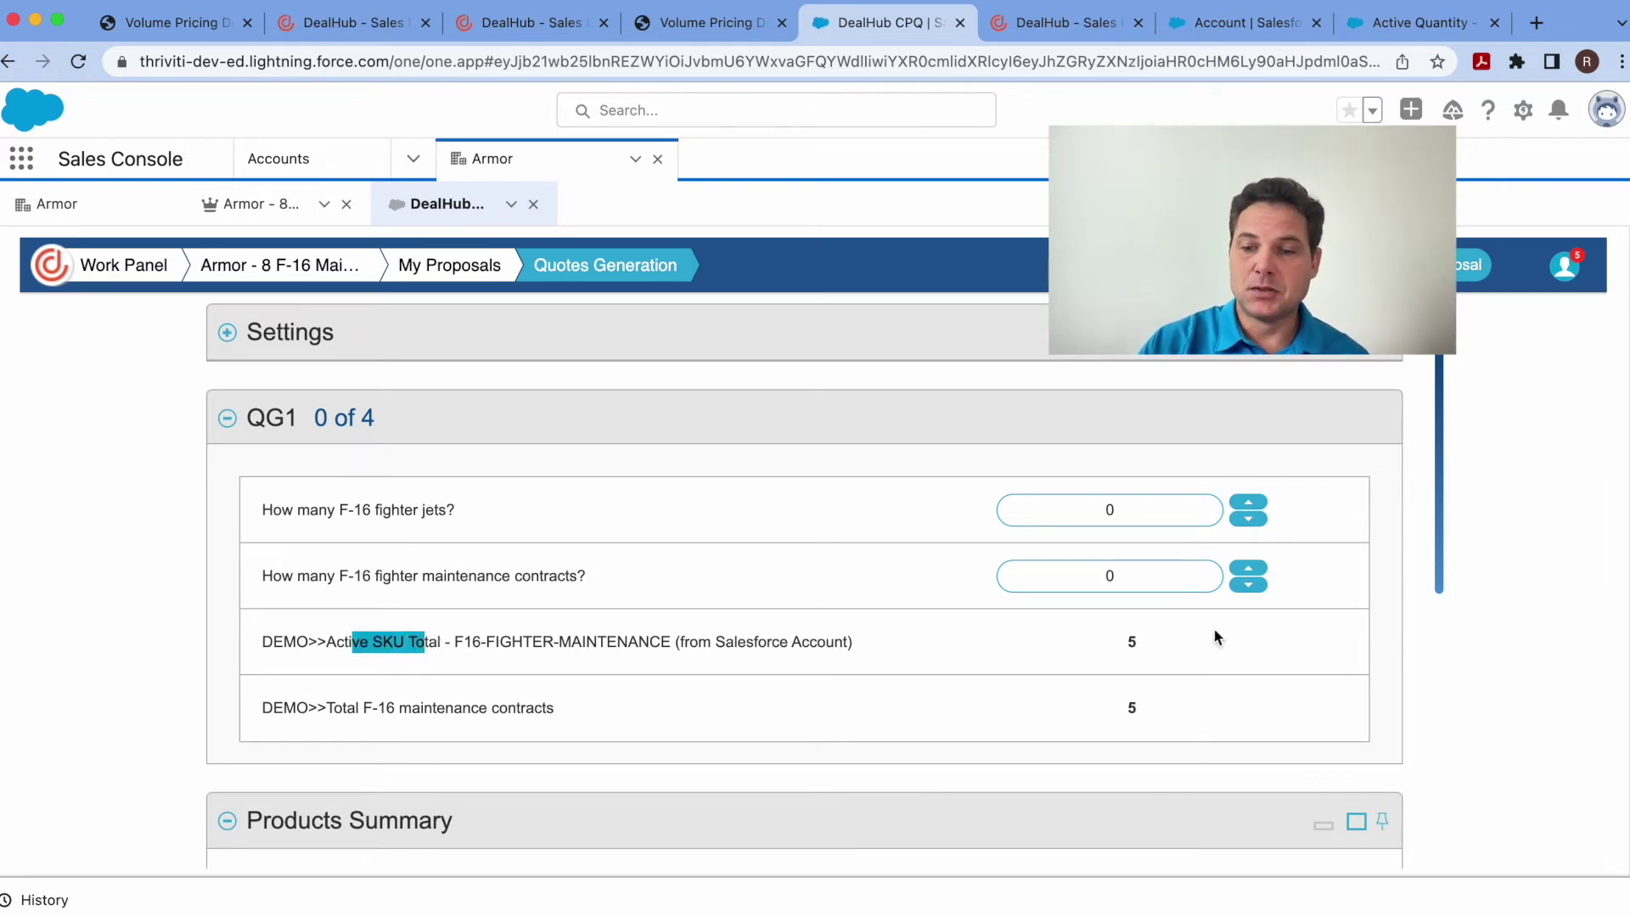
{"action": "double_click", "coordinate": [1130, 641]}
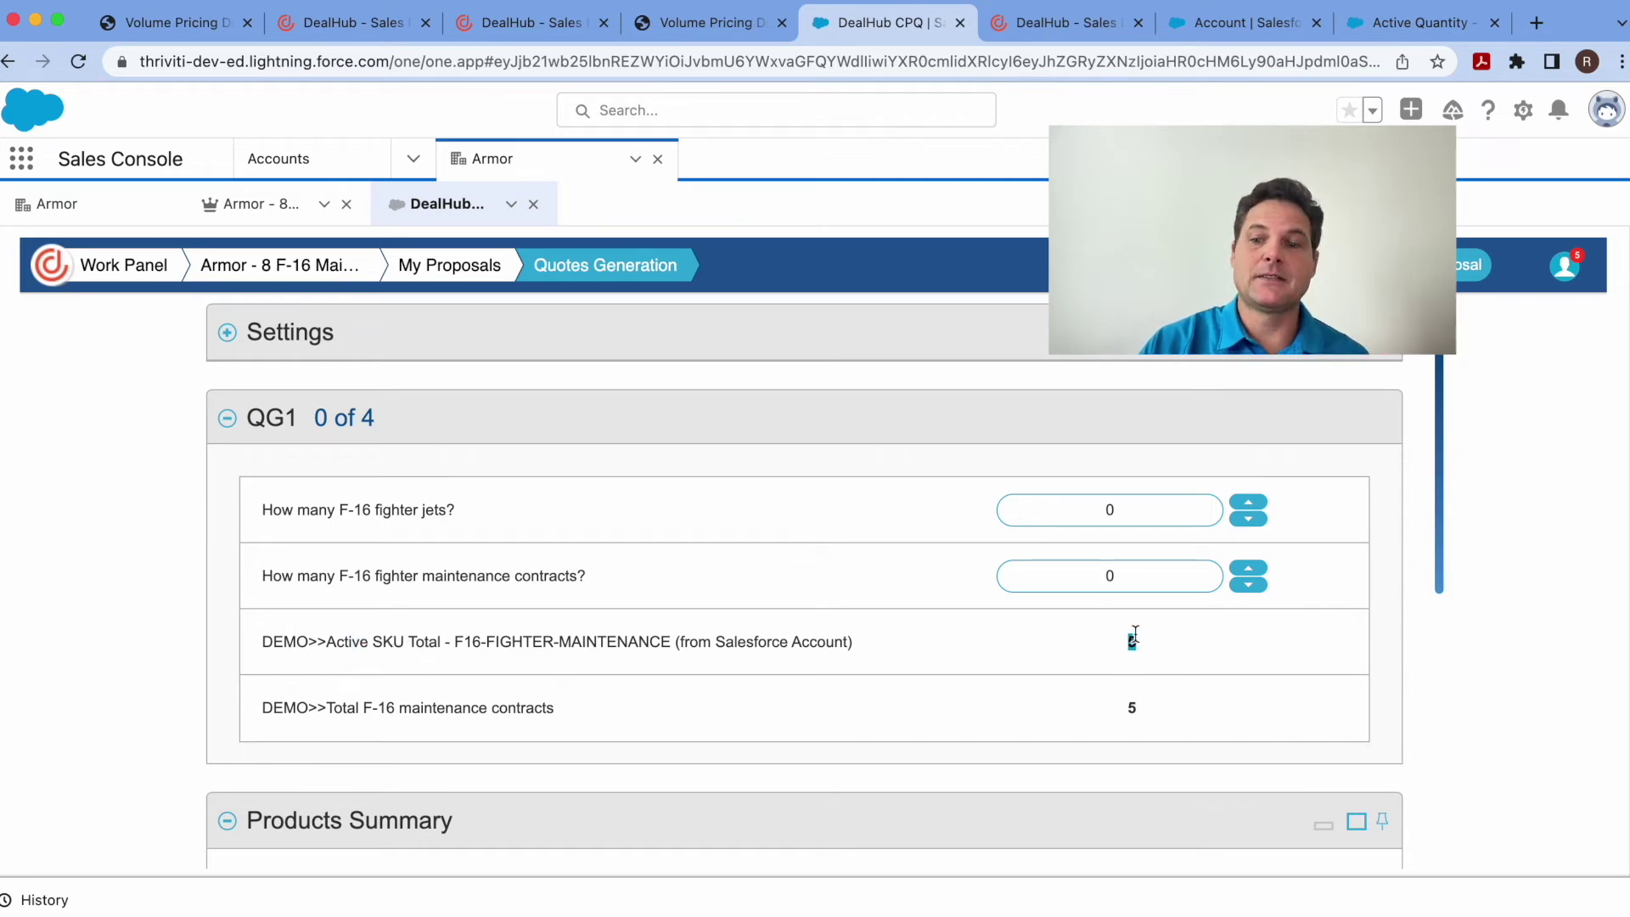
{"action": "left_click", "coordinate": [862, 570]}
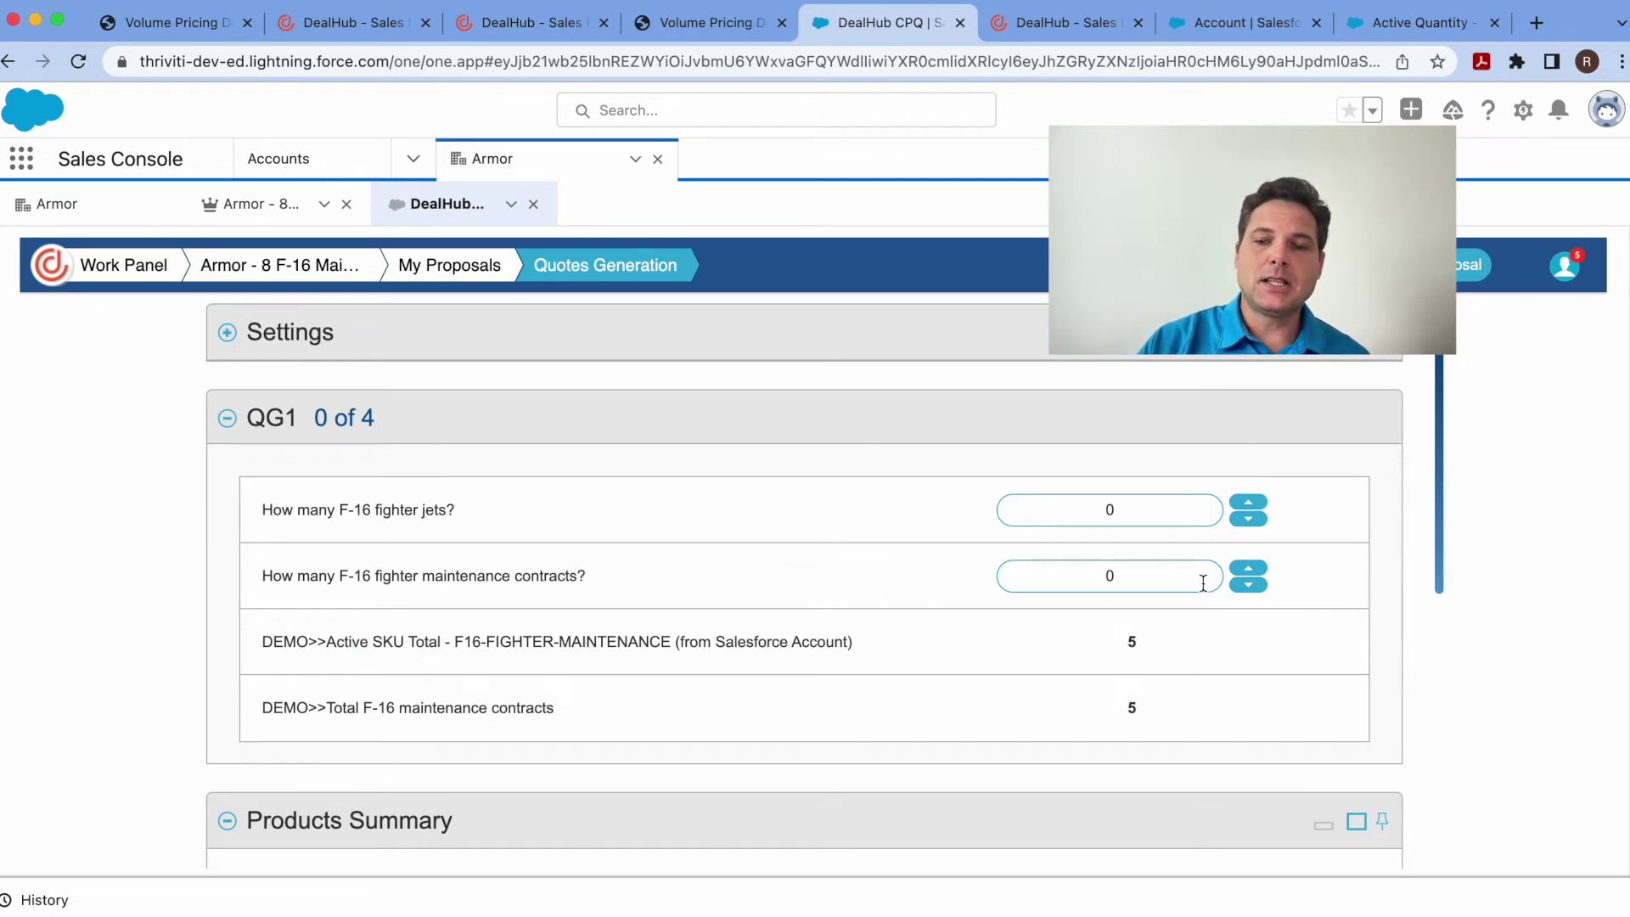
Set the number of F-16 fighter maintenance contracts to 3.
{"action": "left_click", "coordinate": [1248, 568]}
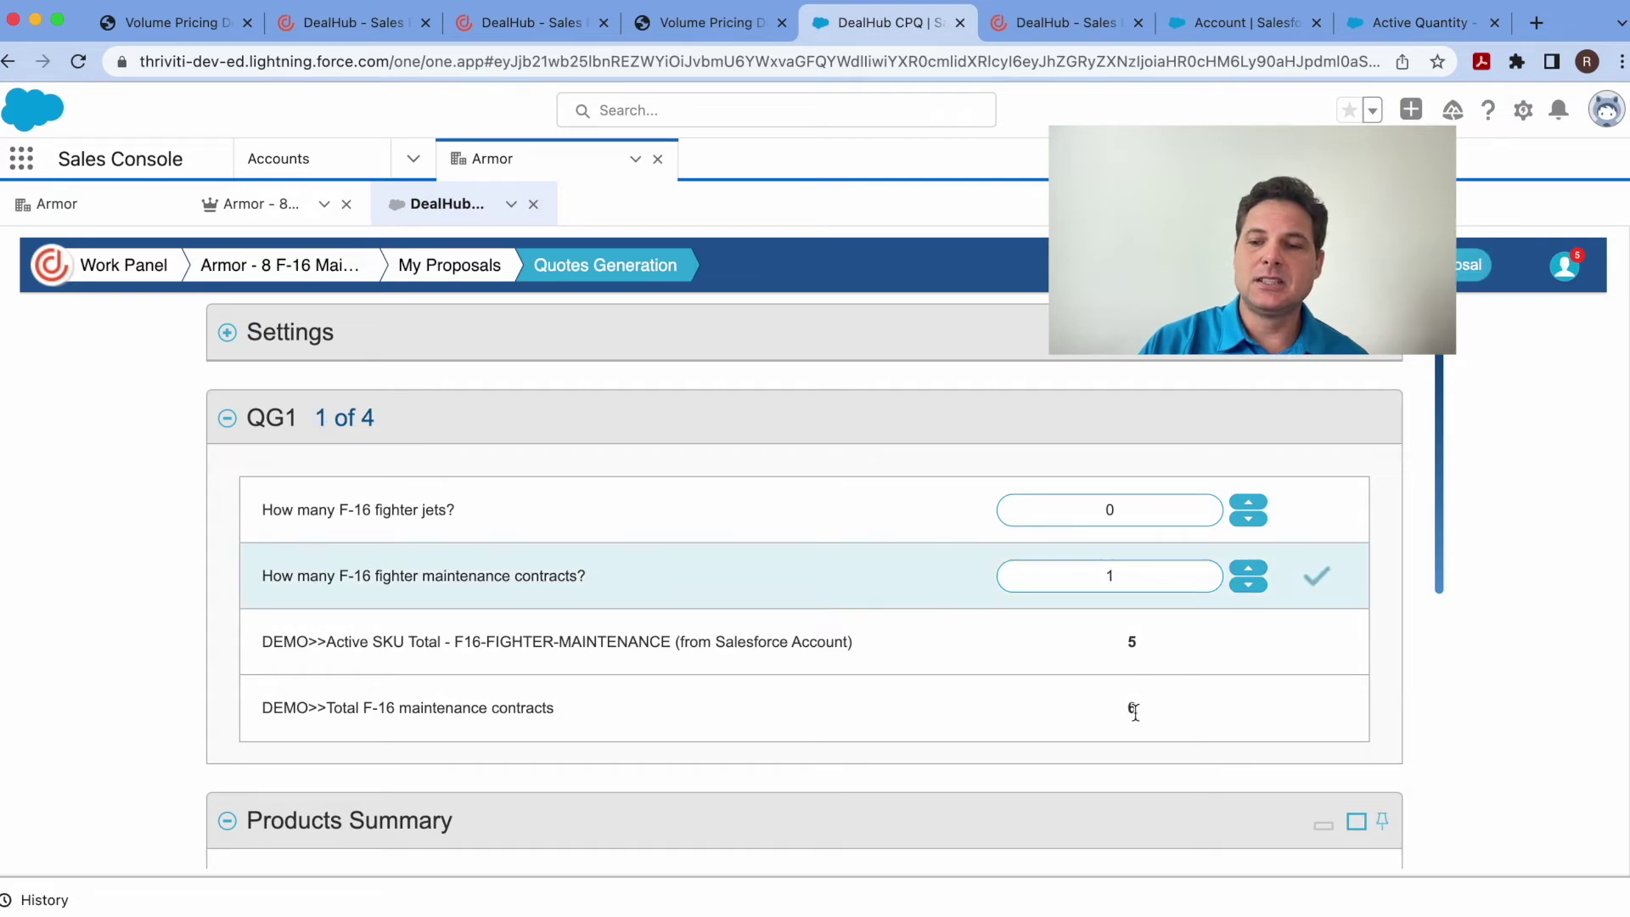
{"action": "left_click", "coordinate": [1261, 573]}
{"action": "left_click", "coordinate": [1259, 574]}
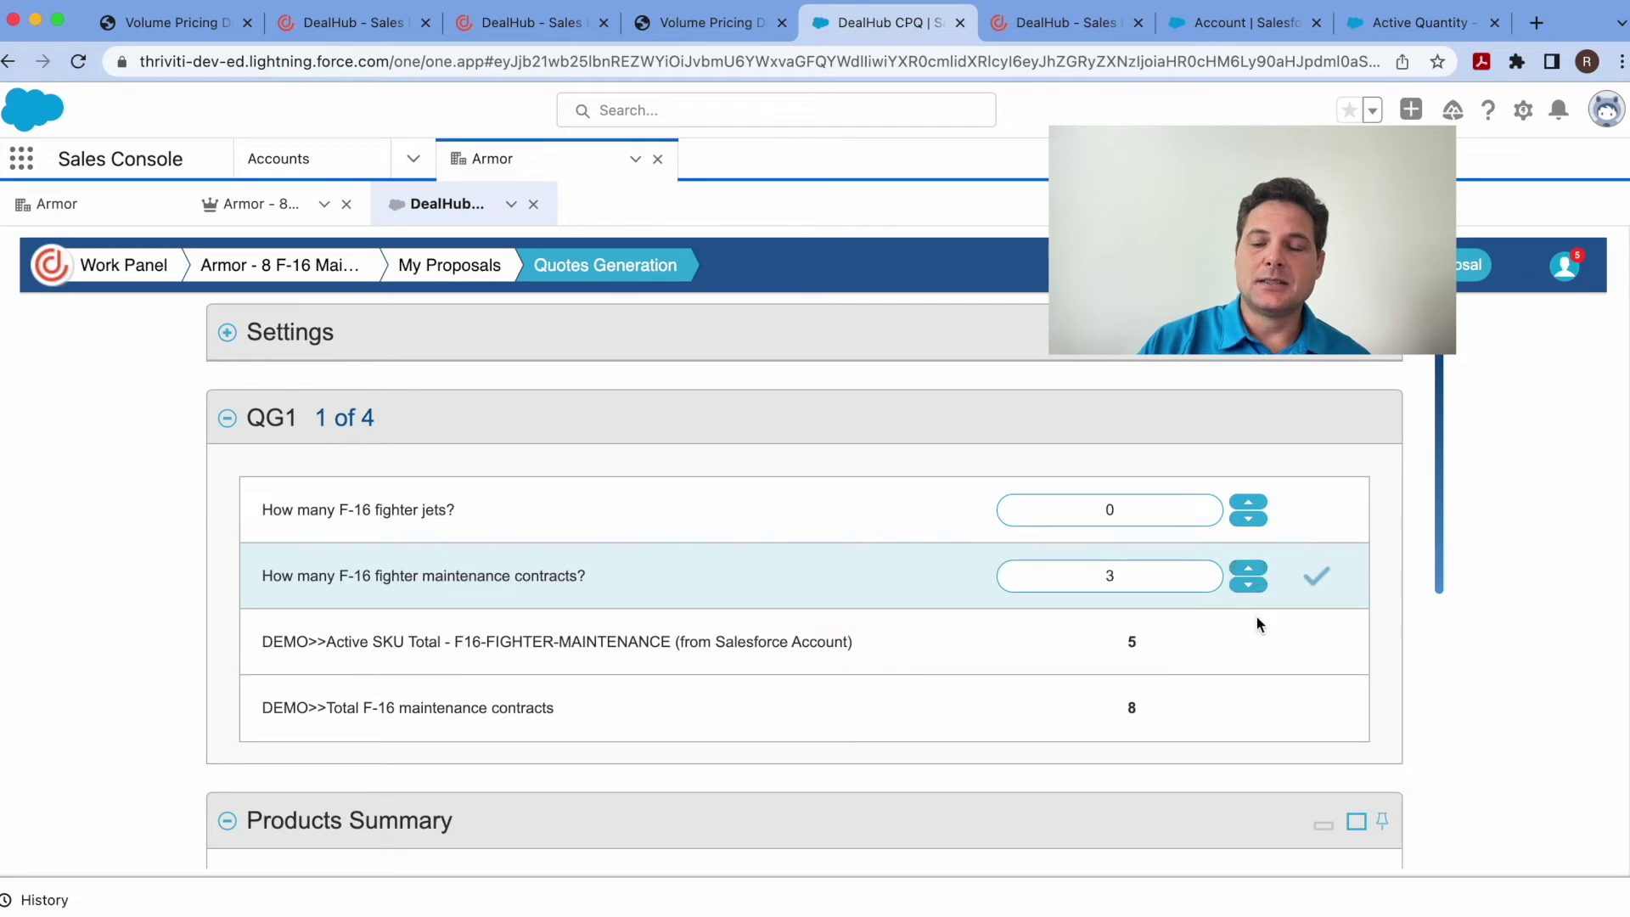
Raise the number of F-16 fighter maintenance contracts to 5 with the Products Summary in view.
{"action": "scroll", "coordinate": [1256, 619], "scroll_direction": "down", "scroll_amount": 3}
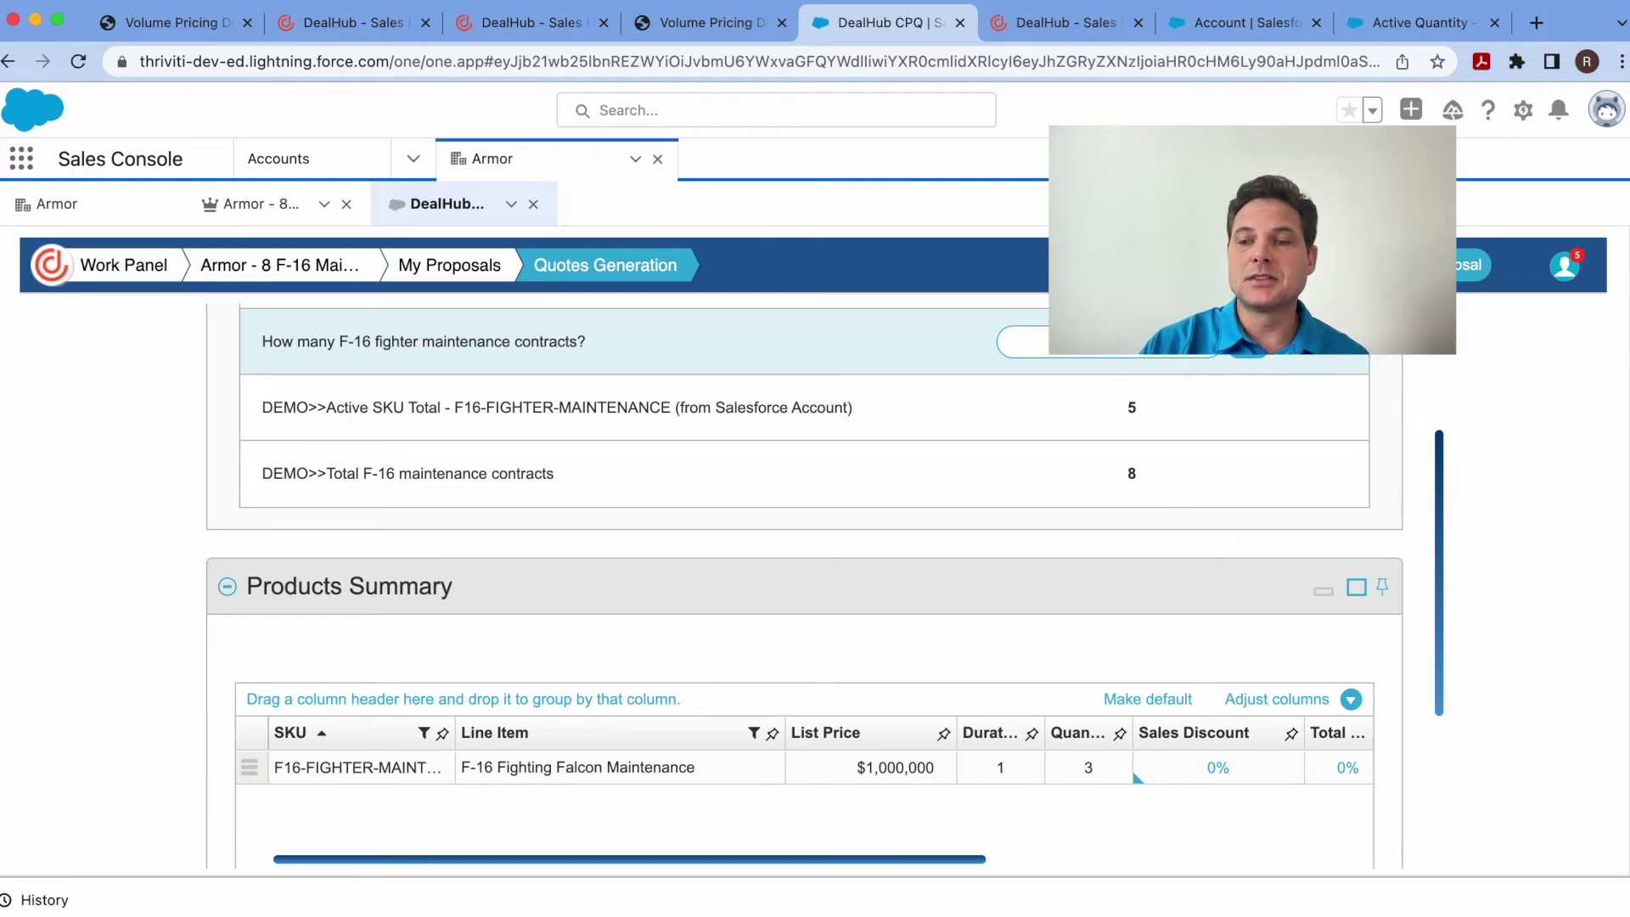
{"action": "left_click", "coordinate": [1248, 337]}
{"action": "left_click", "coordinate": [1248, 337]}
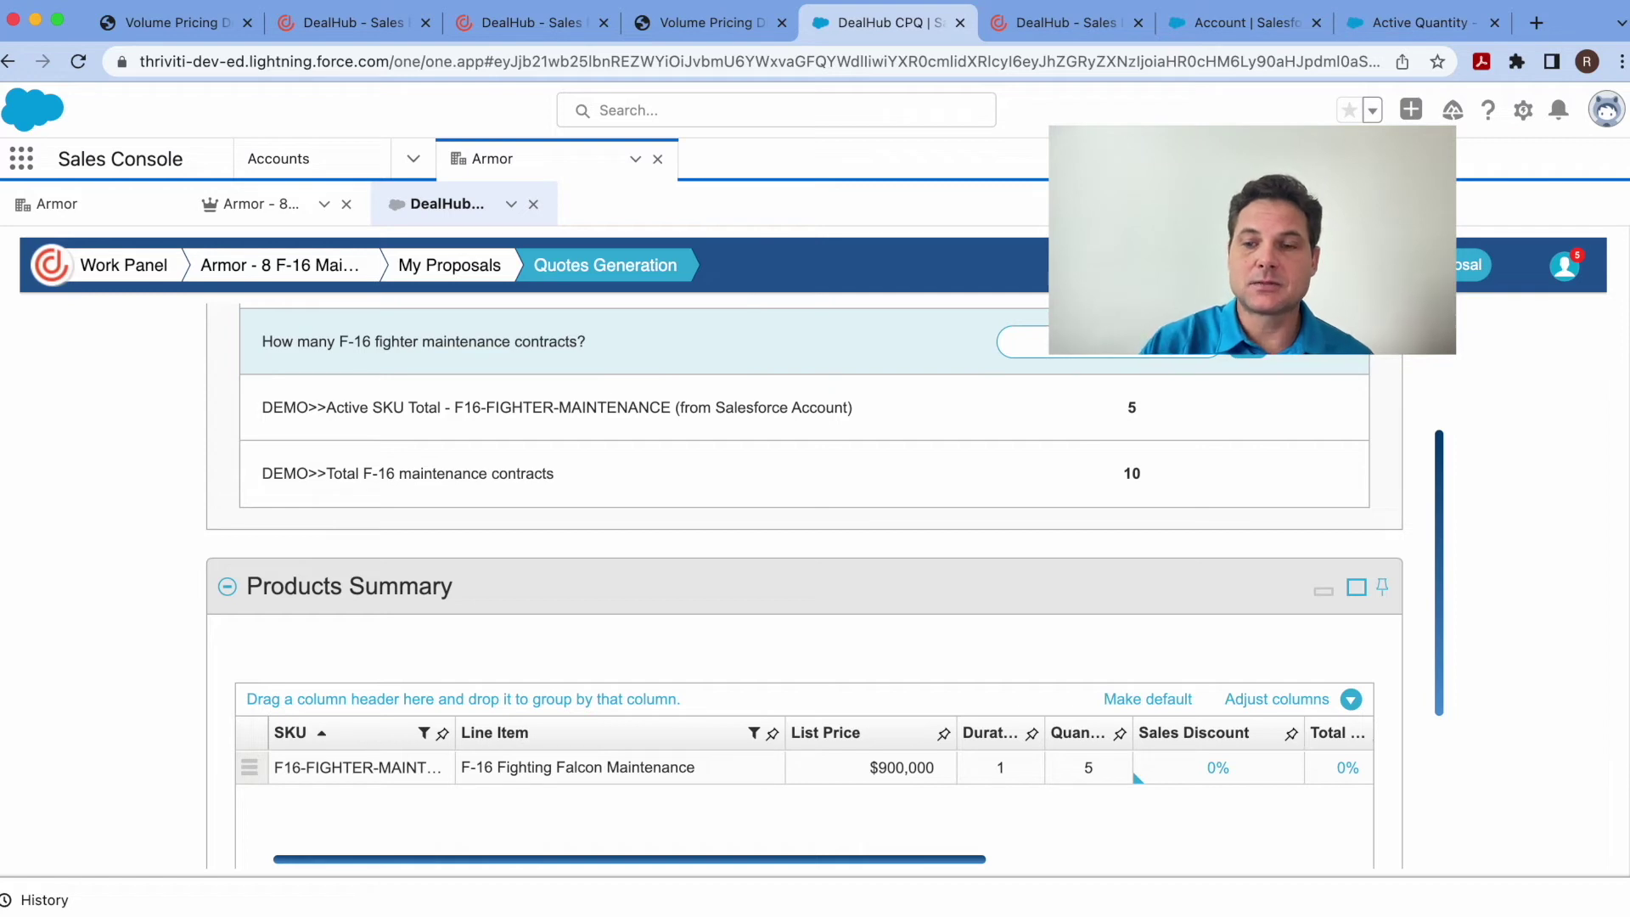
Raise the F-16 fighter maintenance contracts answer to 15 to test the next volume price tier.
{"action": "left_click", "coordinate": [1250, 332]}
{"action": "left_click", "coordinate": [1250, 331]}
{"action": "left_click", "coordinate": [1250, 331]}
{"action": "left_click", "coordinate": [1250, 332]}
{"action": "left_click", "coordinate": [1250, 332]}
{"action": "left_click", "coordinate": [1250, 332]}
{"action": "left_click", "coordinate": [1250, 332]}
{"action": "left_click", "coordinate": [1250, 332]}
{"action": "left_click", "coordinate": [1250, 332]}
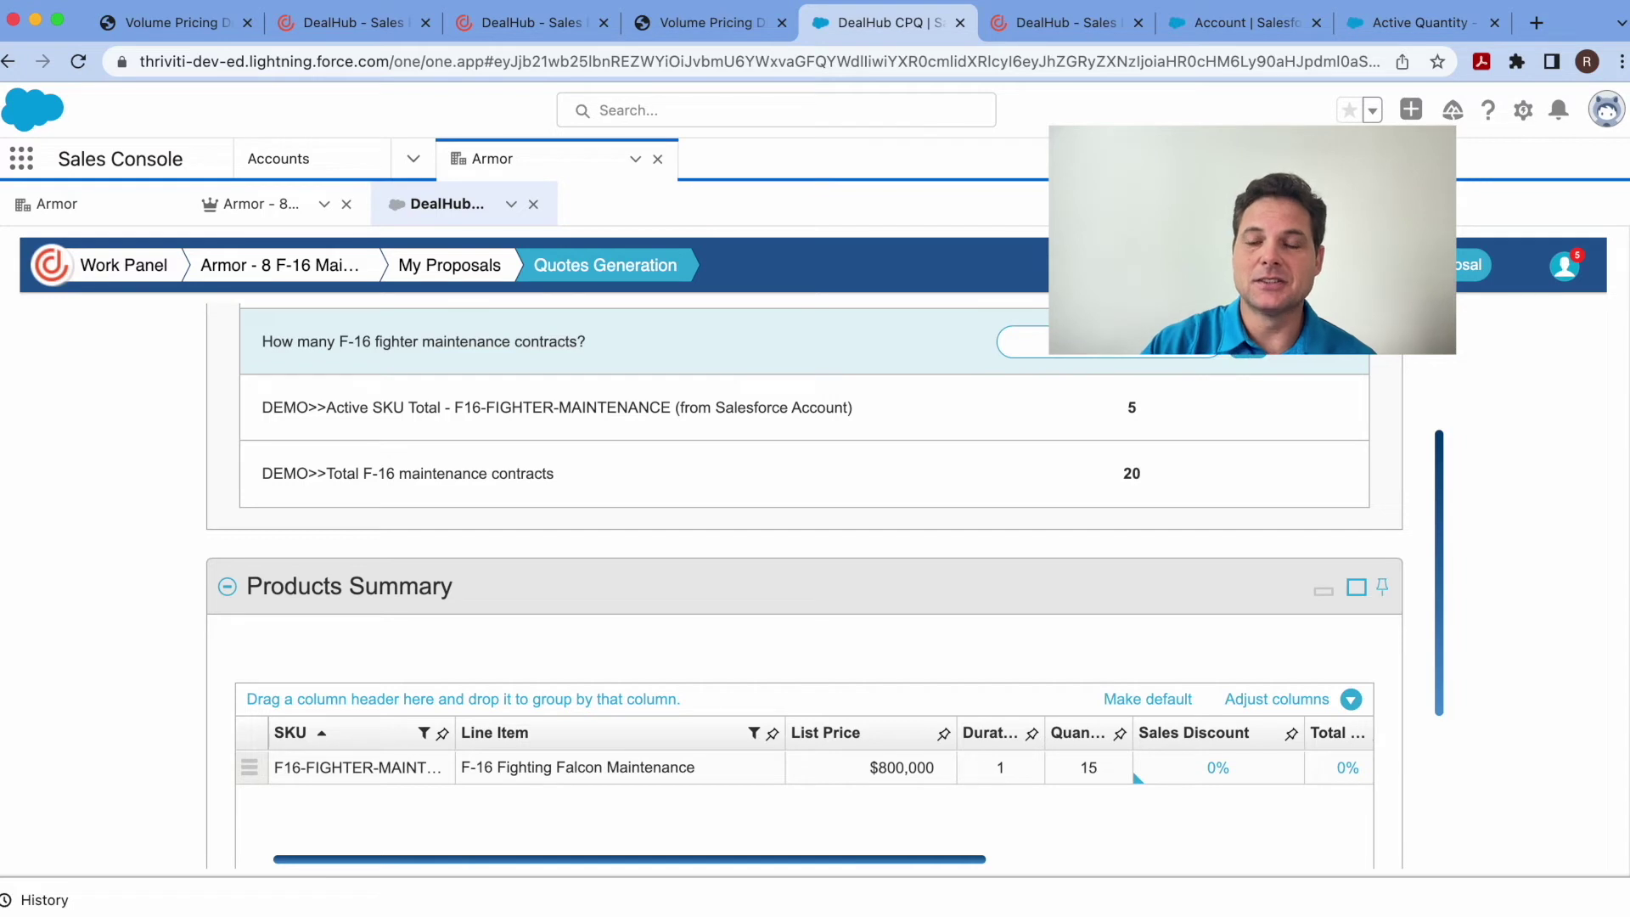
Lower the F-16 fighter maintenance contracts answer to 8.
{"action": "left_click", "coordinate": [1244, 355]}
{"action": "left_click", "coordinate": [1243, 353]}
{"action": "left_click", "coordinate": [1244, 356]}
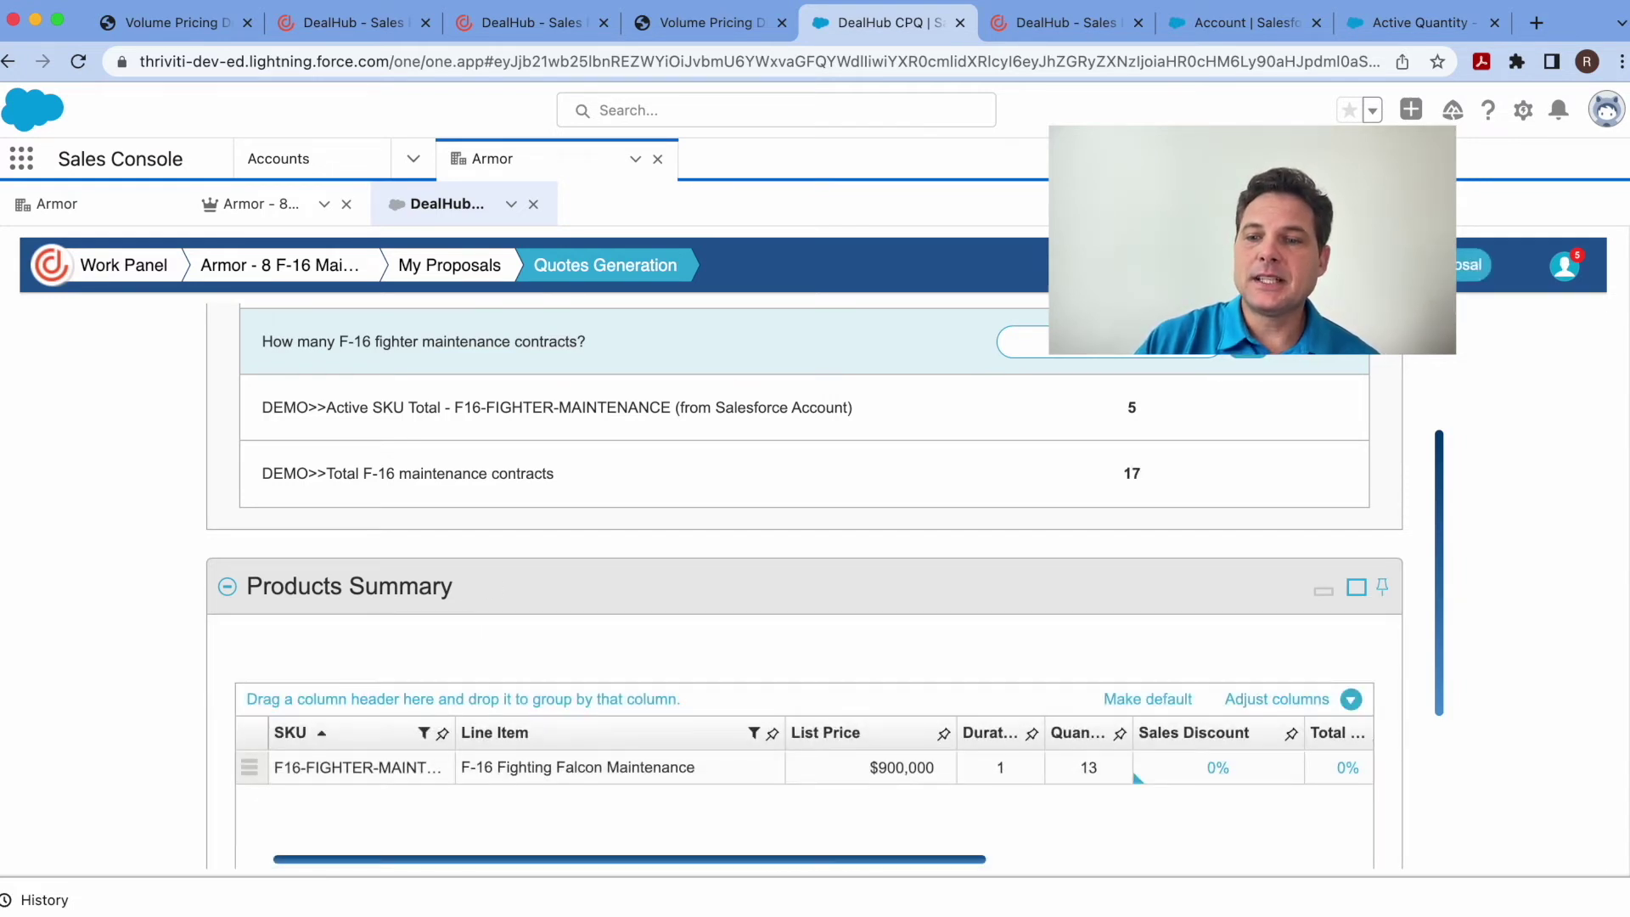
{"action": "left_click", "coordinate": [1250, 360]}
{"action": "left_click", "coordinate": [1250, 358]}
{"action": "left_click", "coordinate": [1251, 358]}
{"action": "left_click", "coordinate": [1250, 358]}
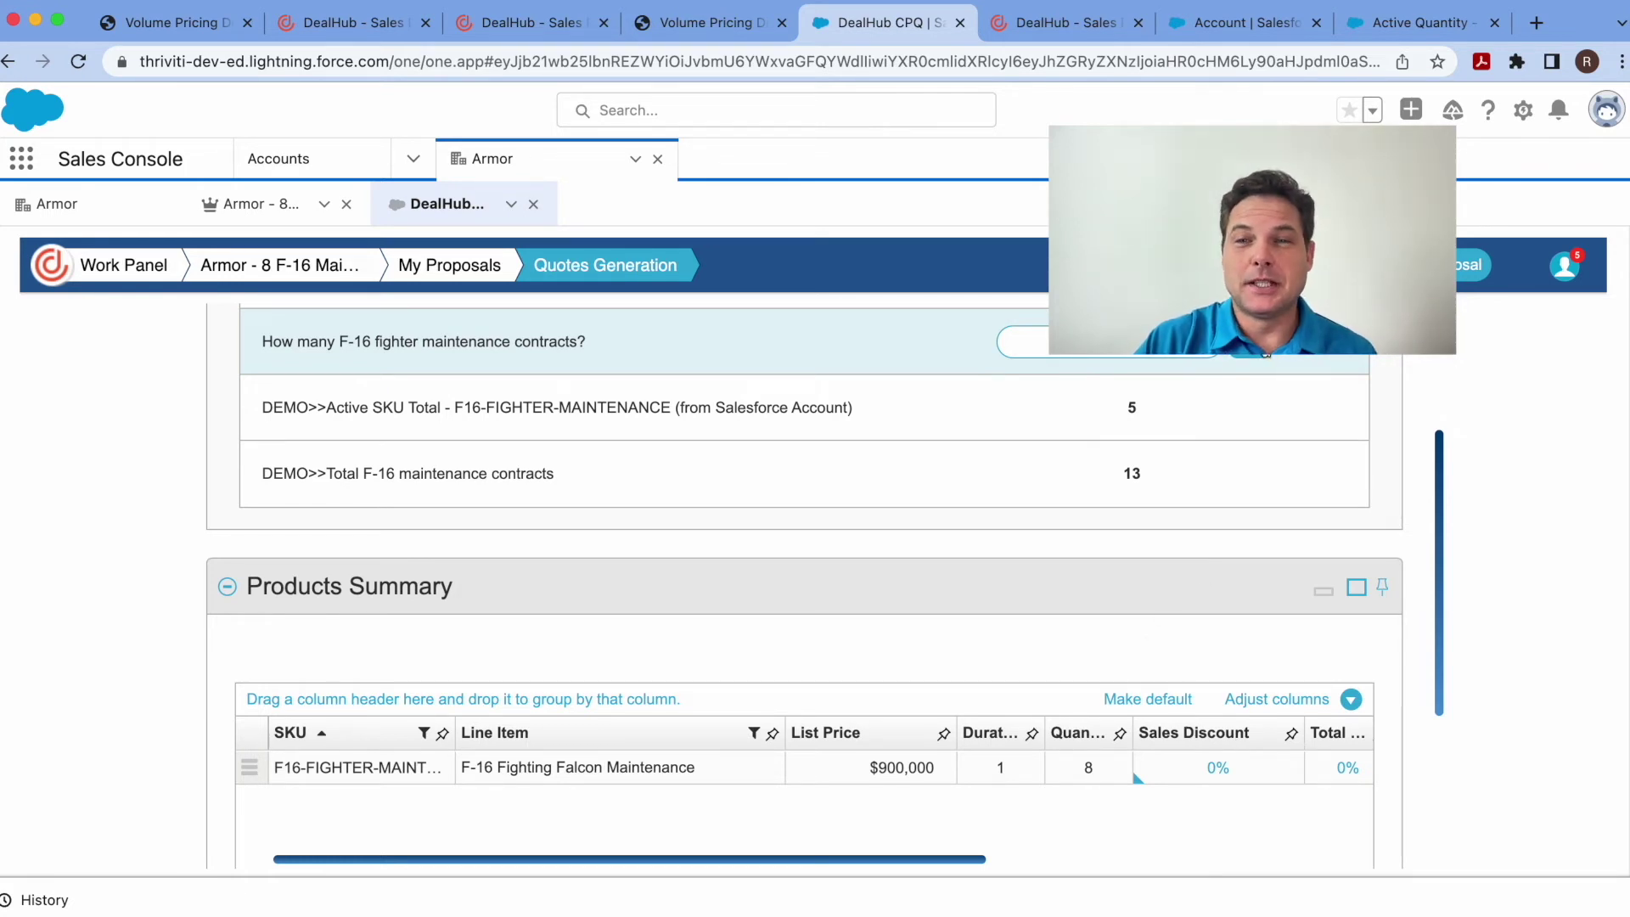
Compare the advanced and basic pricing setups of F-16 Fighting Falcon Maintenance in the two open DealHub product pages.
{"action": "left_click", "coordinate": [1080, 31]}
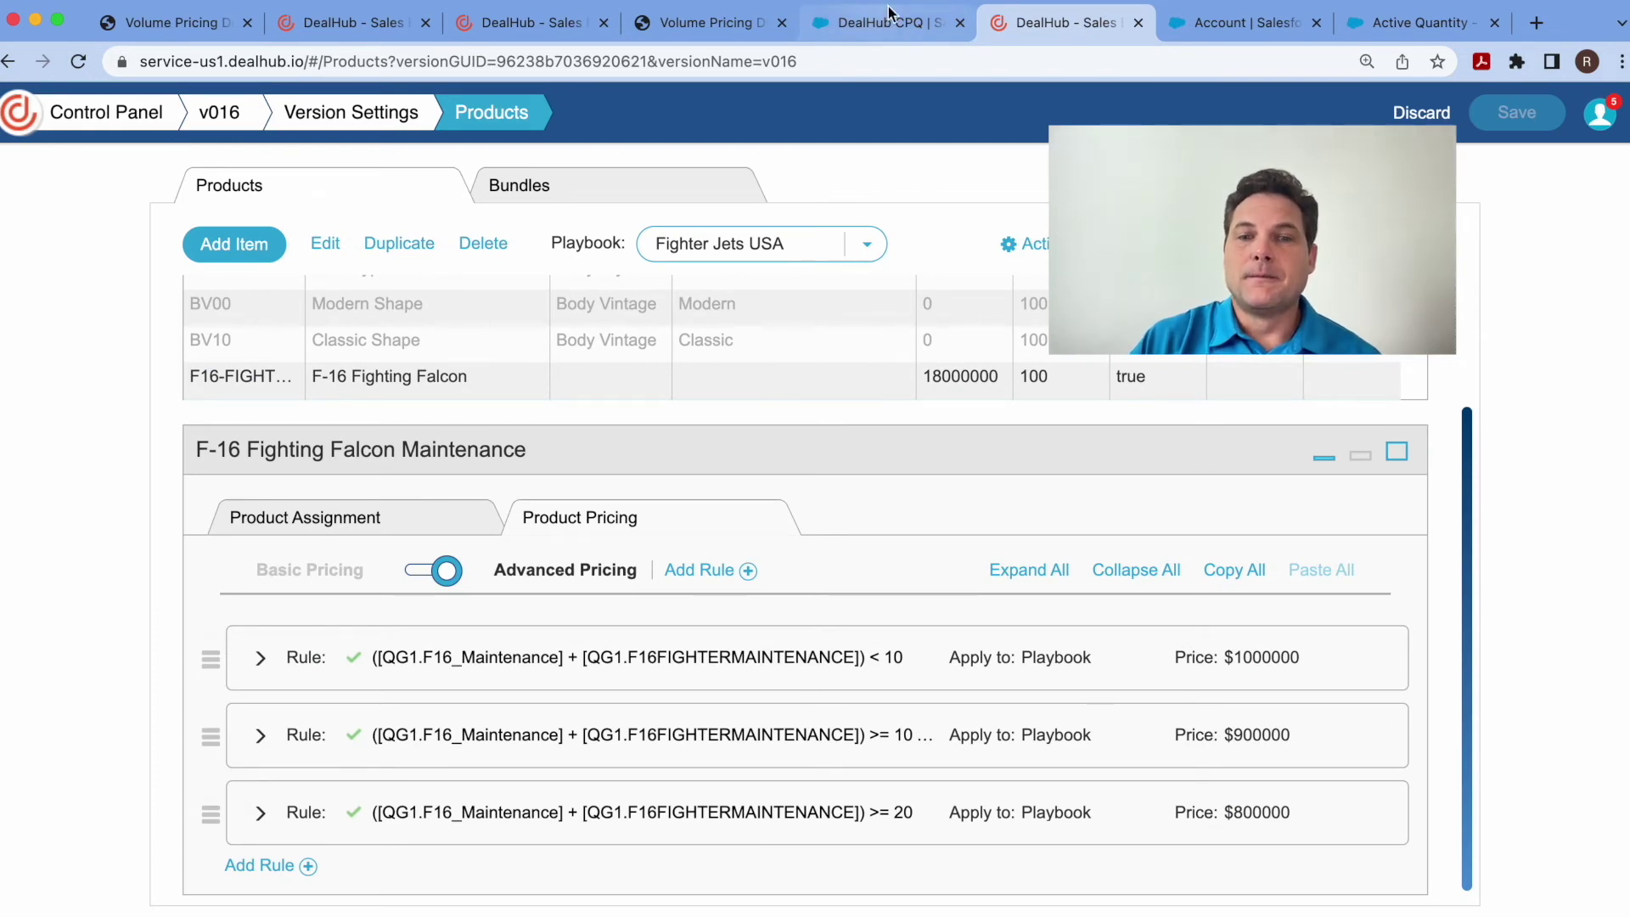
{"action": "left_click", "coordinate": [513, 32]}
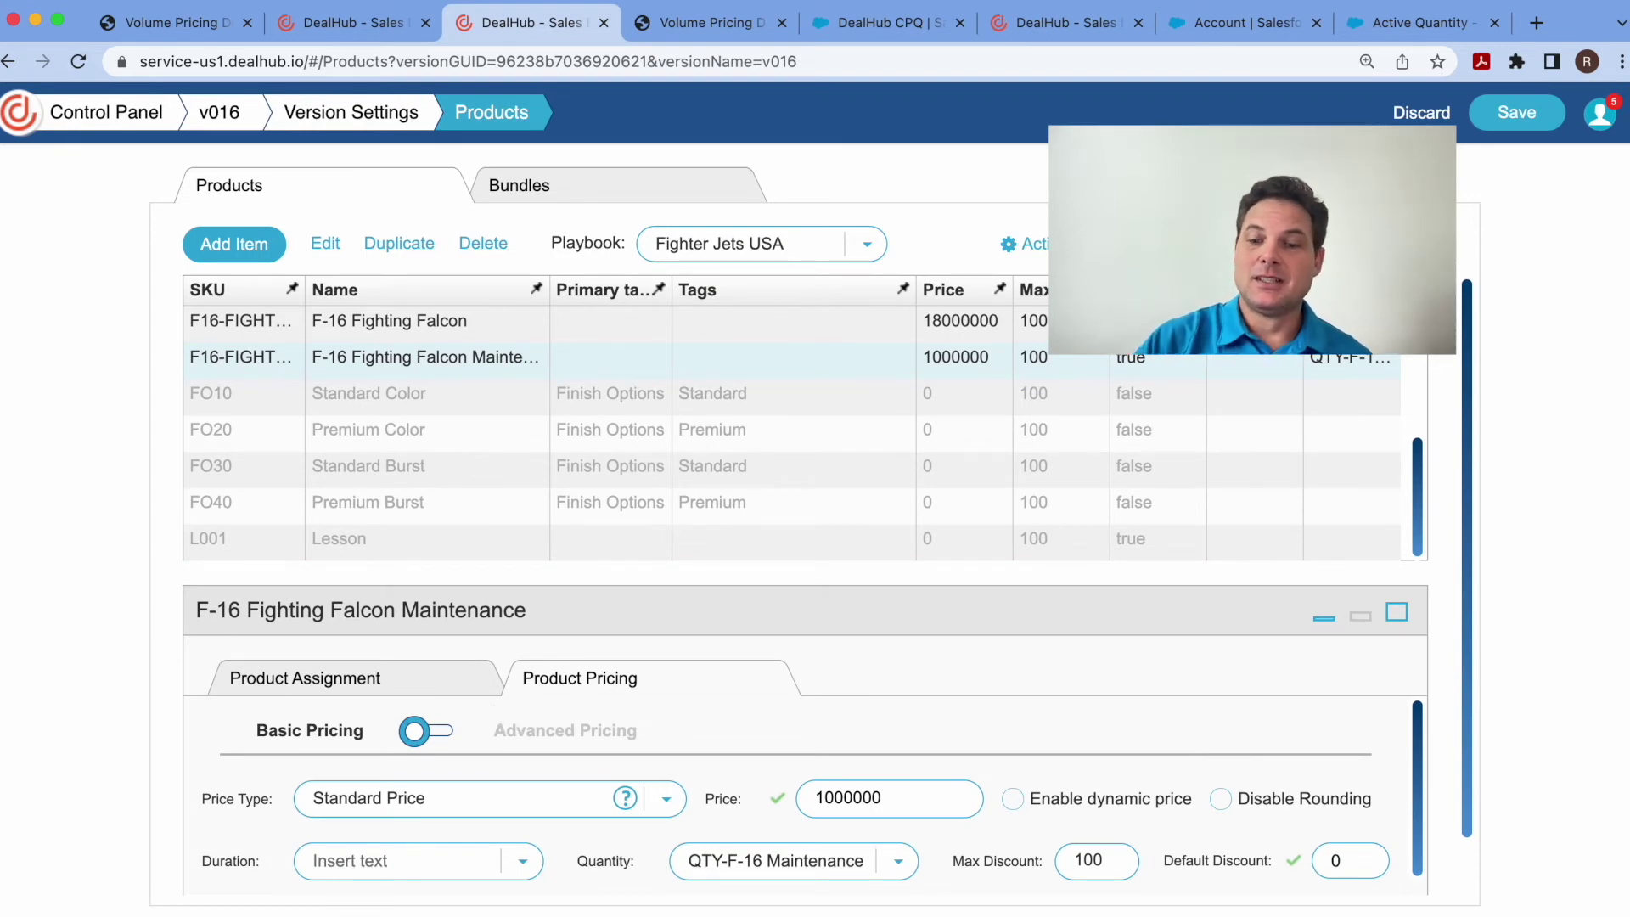
{"action": "left_click", "coordinate": [758, 874]}
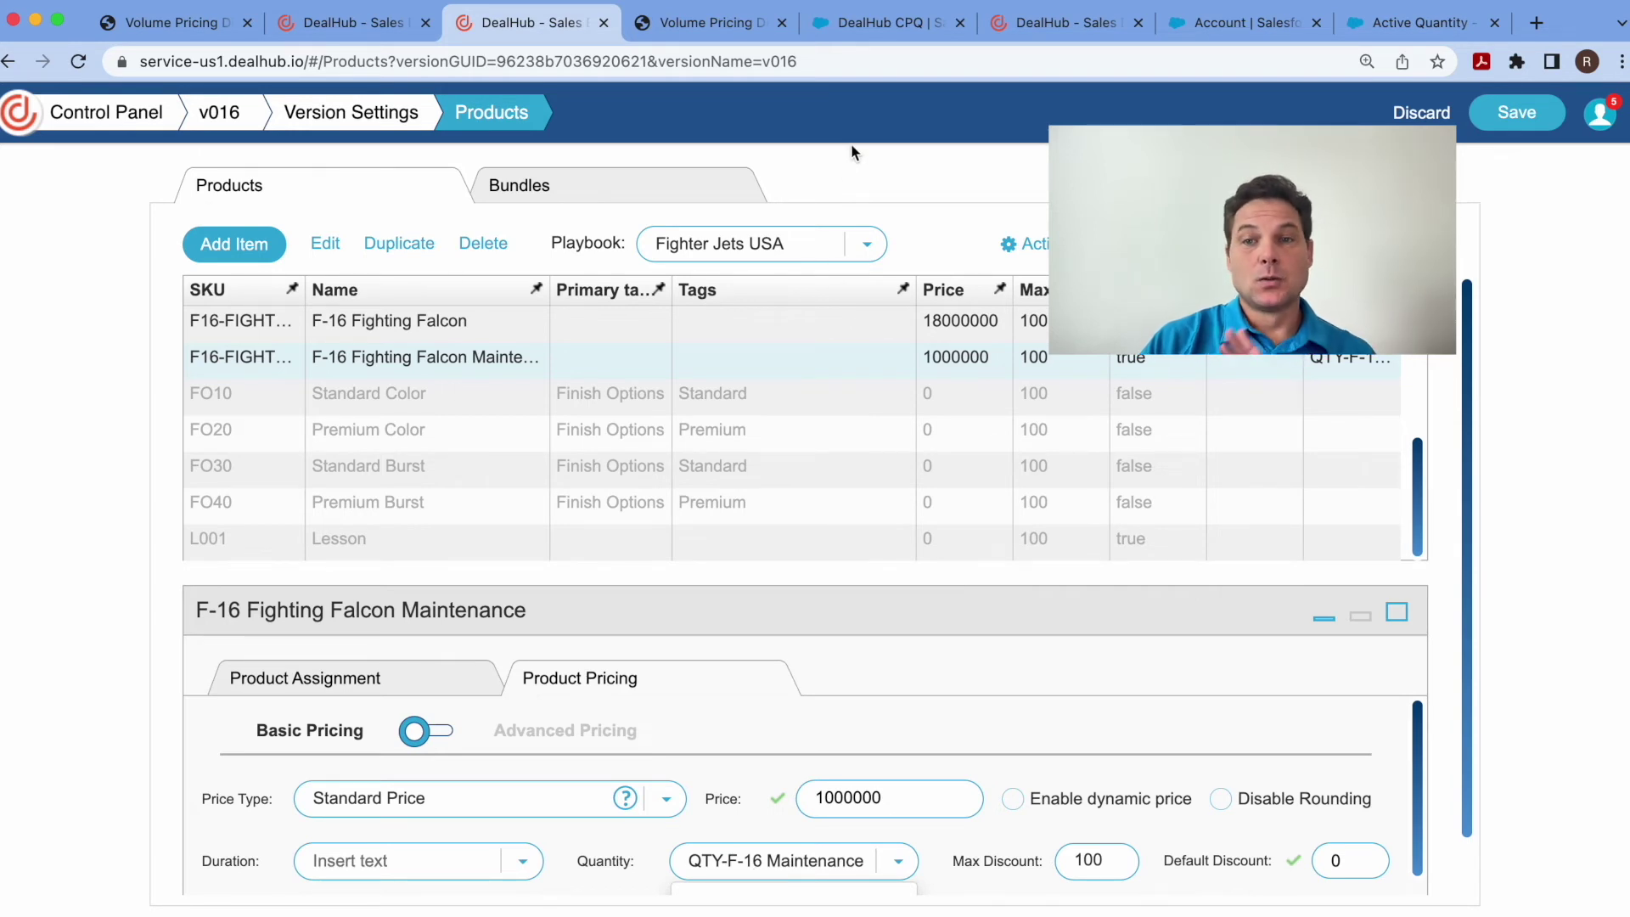
{"action": "left_click", "coordinate": [1059, 32]}
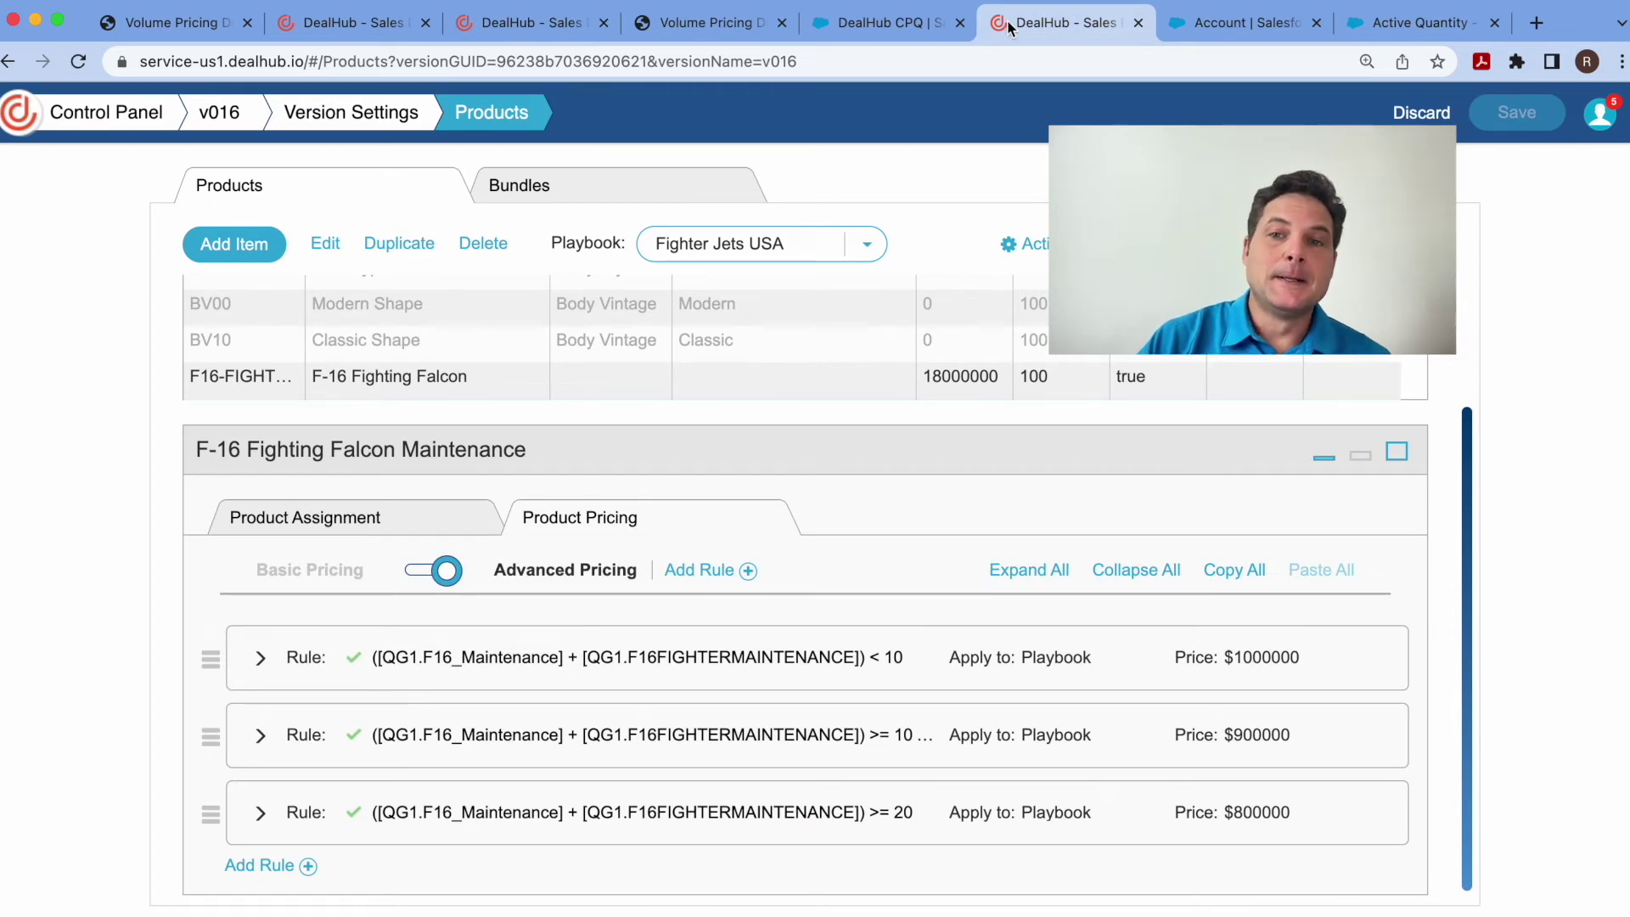
Expand the first two advanced pricing rules of F-16 Fighting Falcon Maintenance and read their full rule formulas.
{"action": "left_click", "coordinate": [261, 659]}
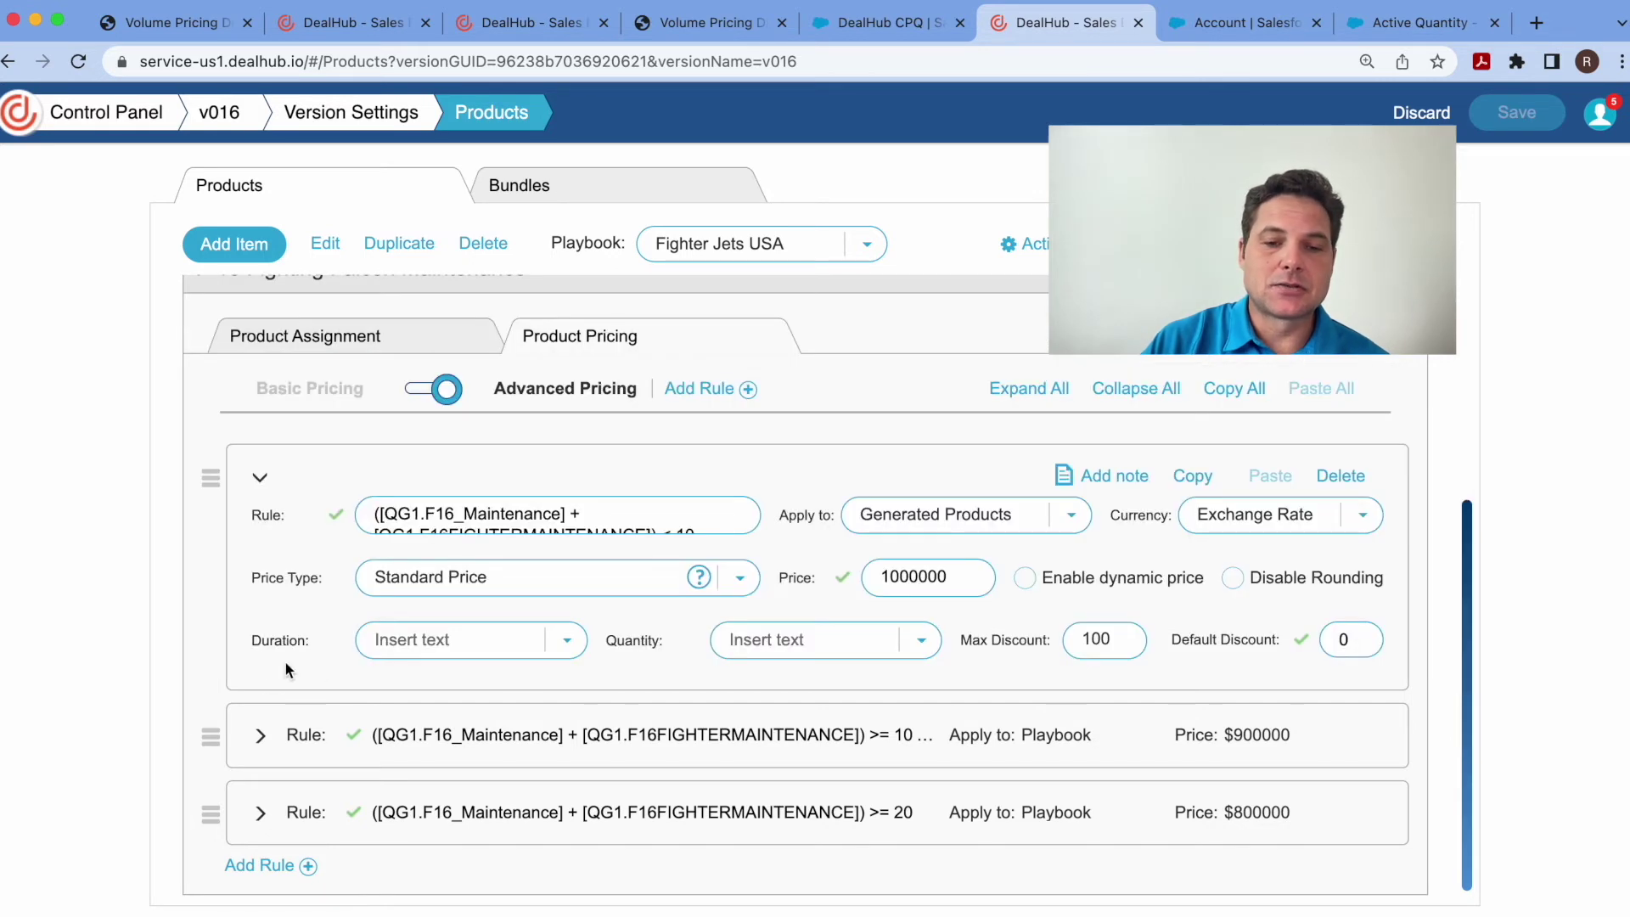
{"action": "left_click", "coordinate": [453, 532]}
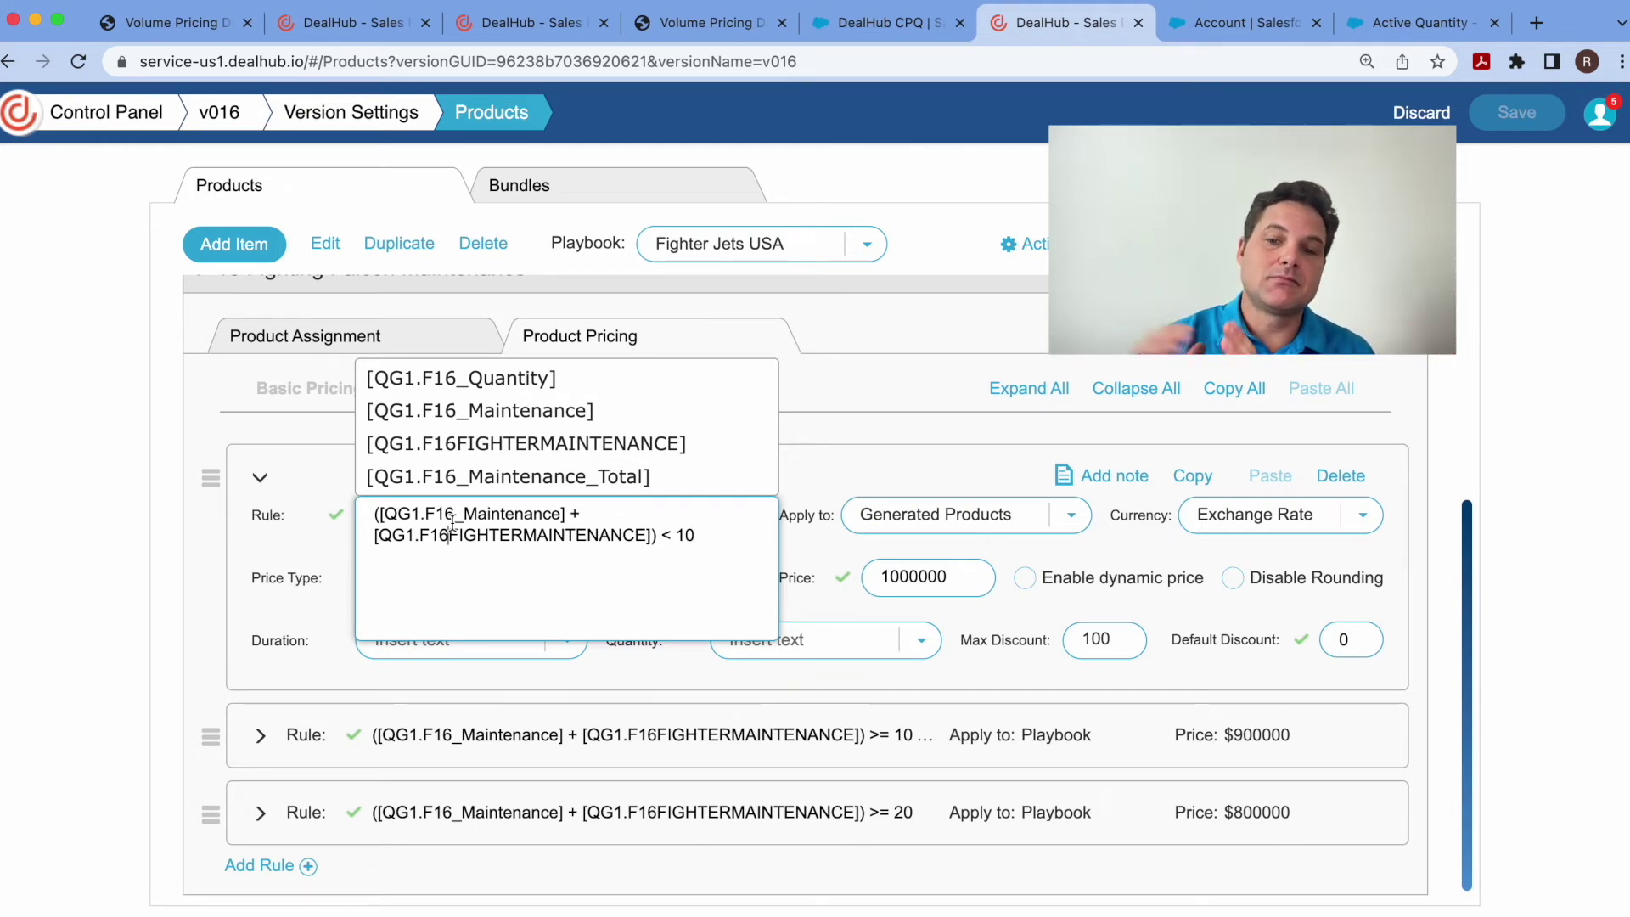
{"action": "left_click", "coordinate": [260, 736]}
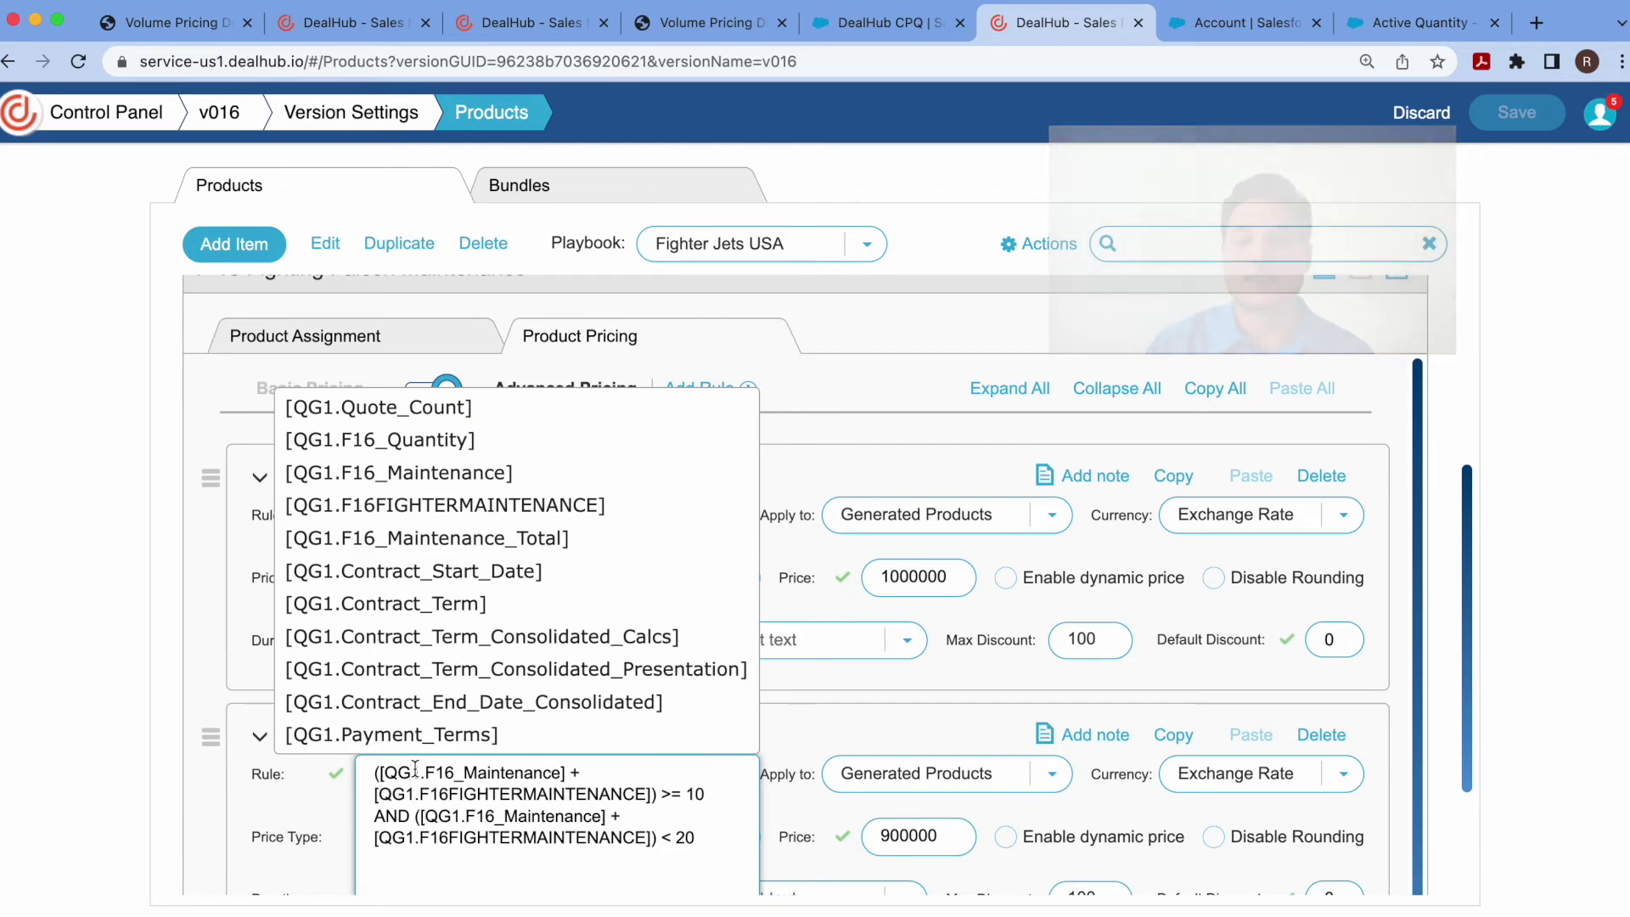
{"action": "left_click", "coordinate": [853, 452]}
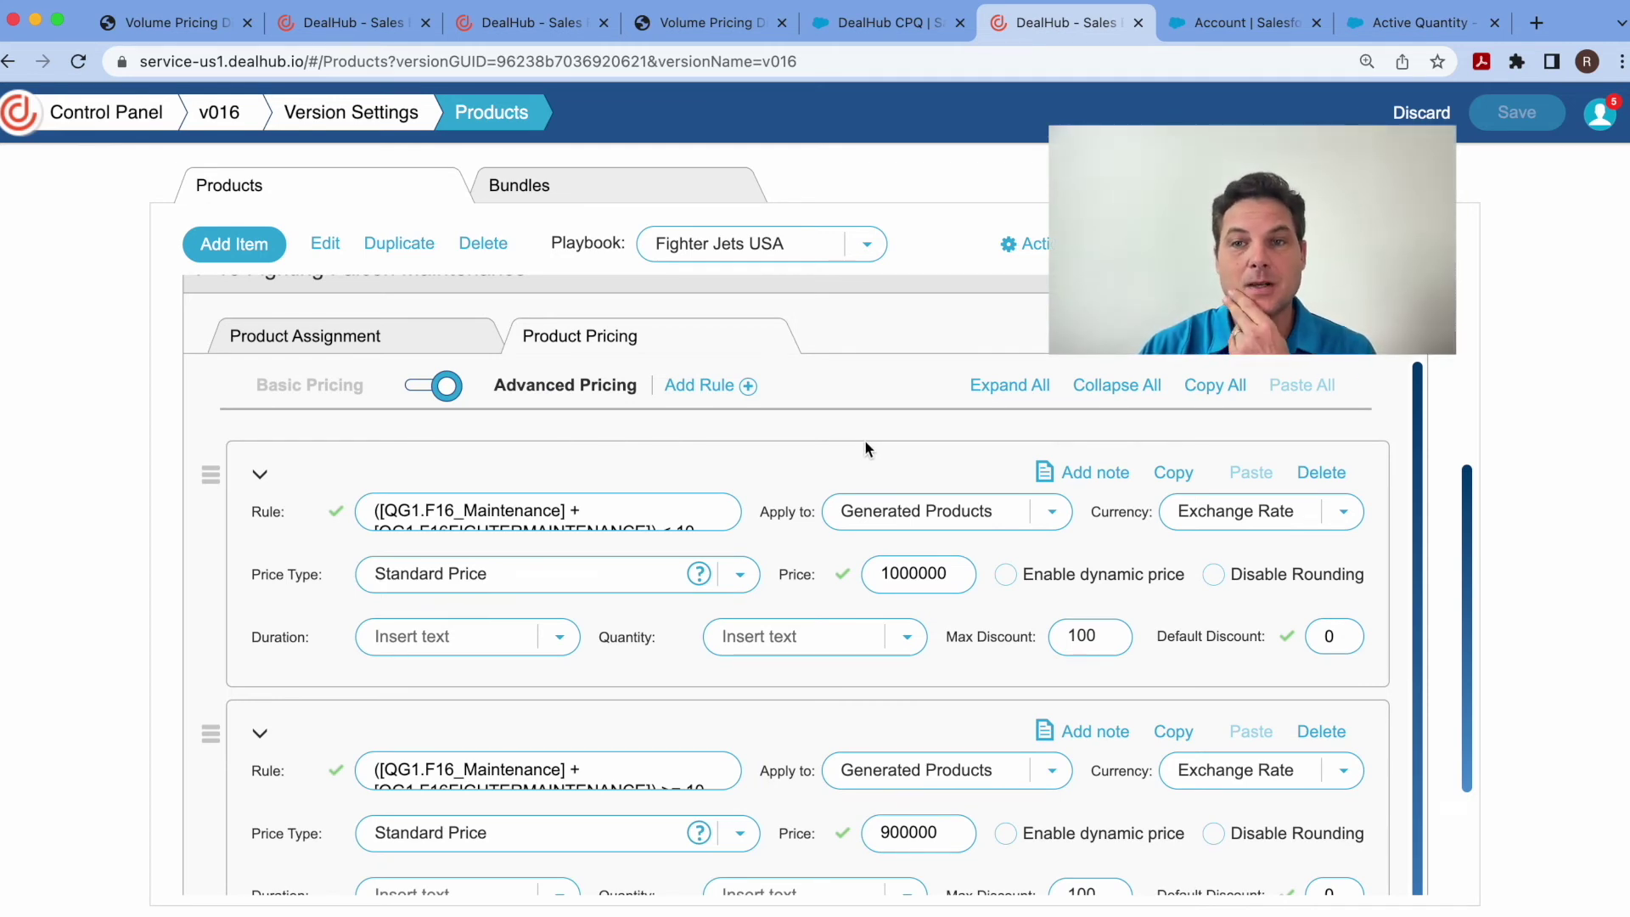
Return to the Armor account in Salesforce and review its Active SKU Total fields again.
{"action": "left_click", "coordinate": [872, 31]}
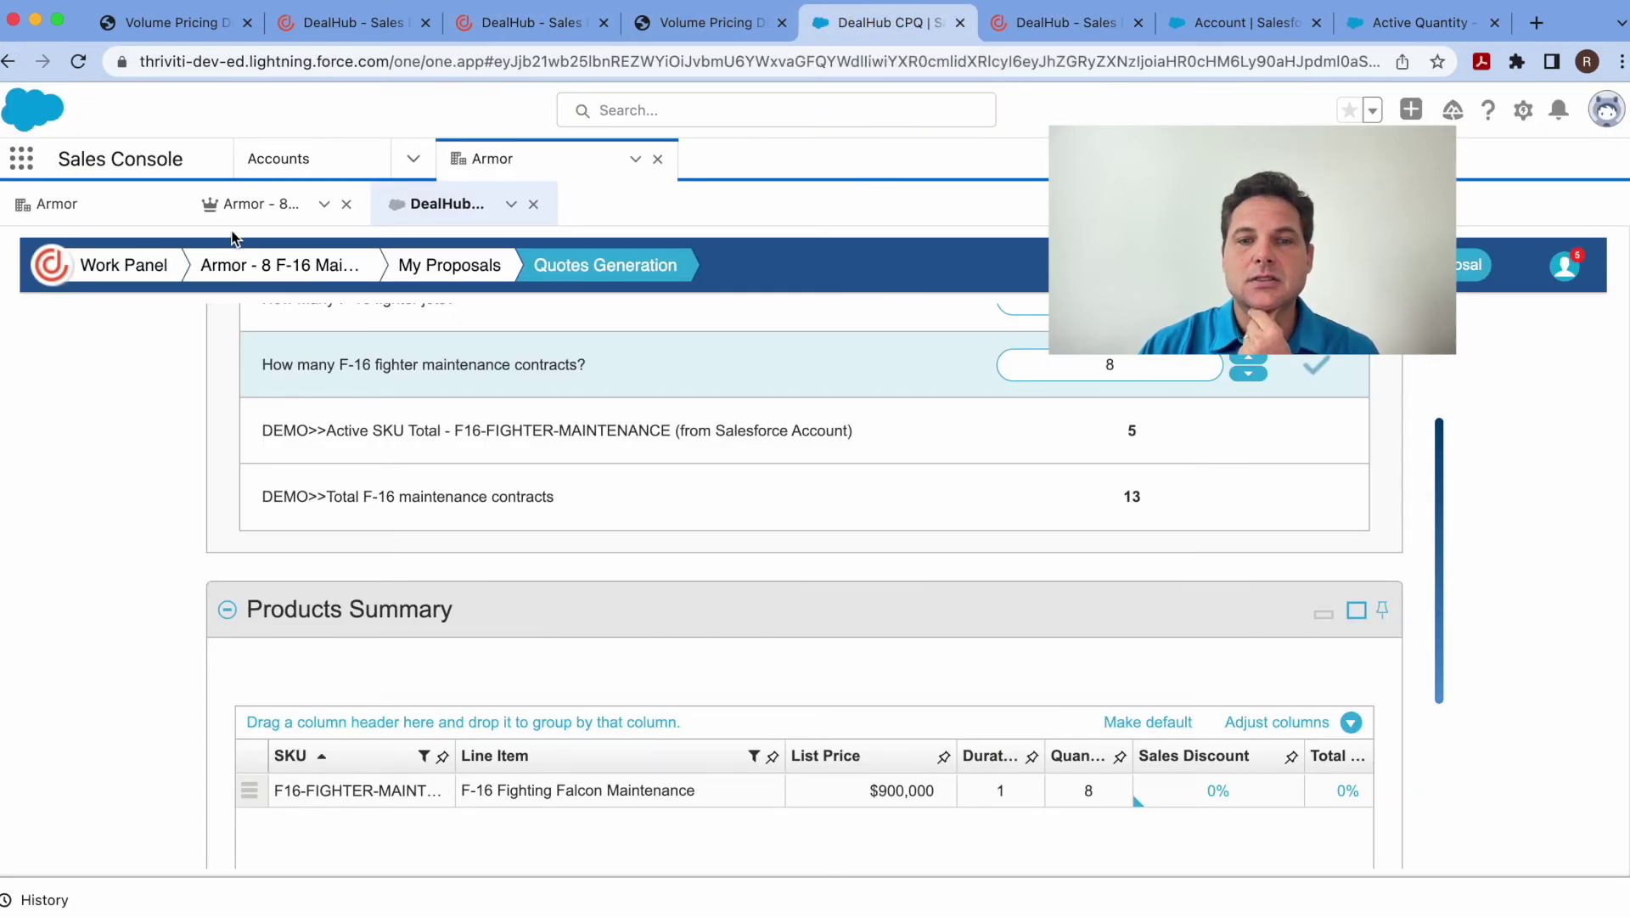
{"action": "left_click", "coordinate": [74, 214]}
{"action": "scroll", "coordinate": [492, 501], "scroll_direction": "down", "scroll_amount": 3}
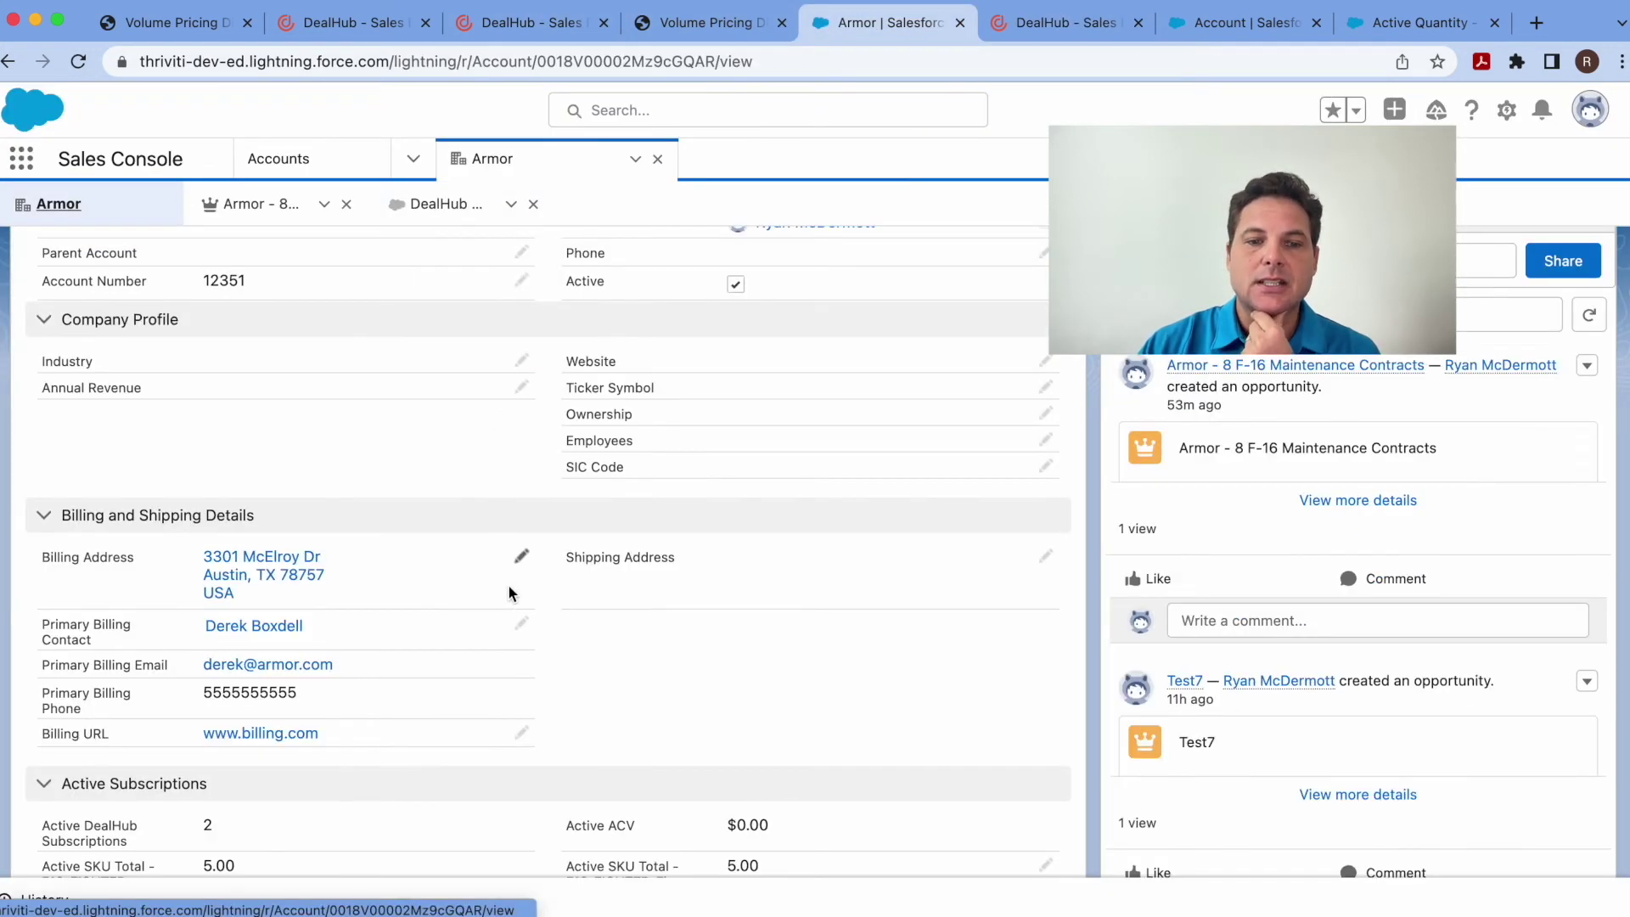
{"action": "scroll", "coordinate": [512, 603], "scroll_direction": "down", "scroll_amount": 2}
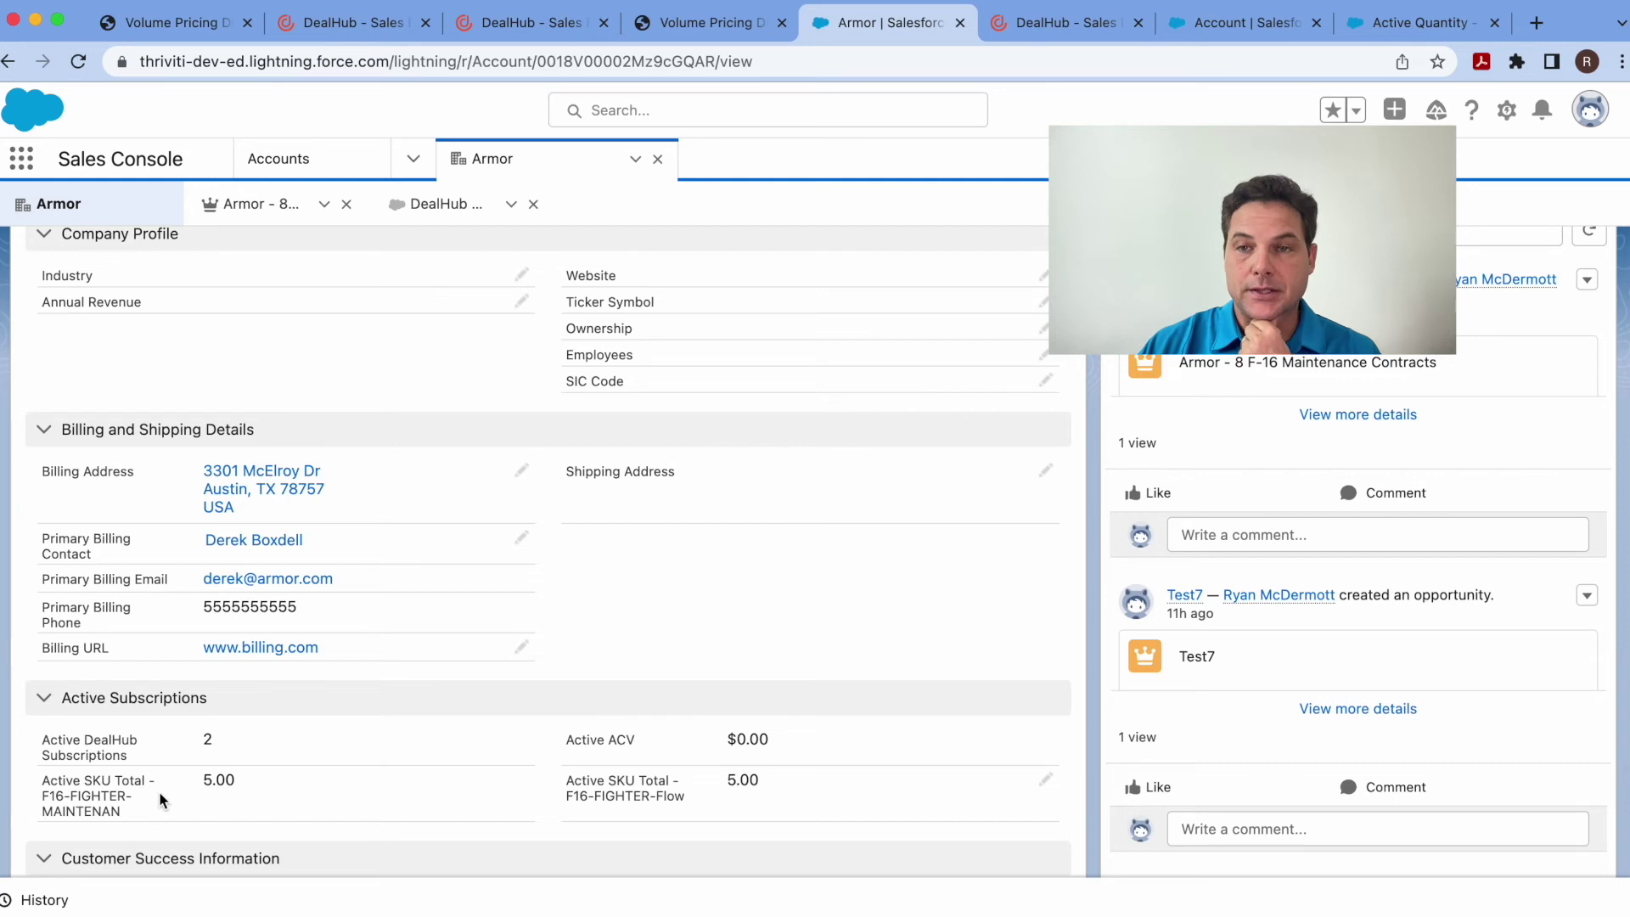
Review the Active SKU Total roll-up summary field definition in Setup, and the Active Quantity - F16-FIGHTER-MAINTENANCE flow in Flow Builder.
{"action": "left_click", "coordinate": [1246, 23]}
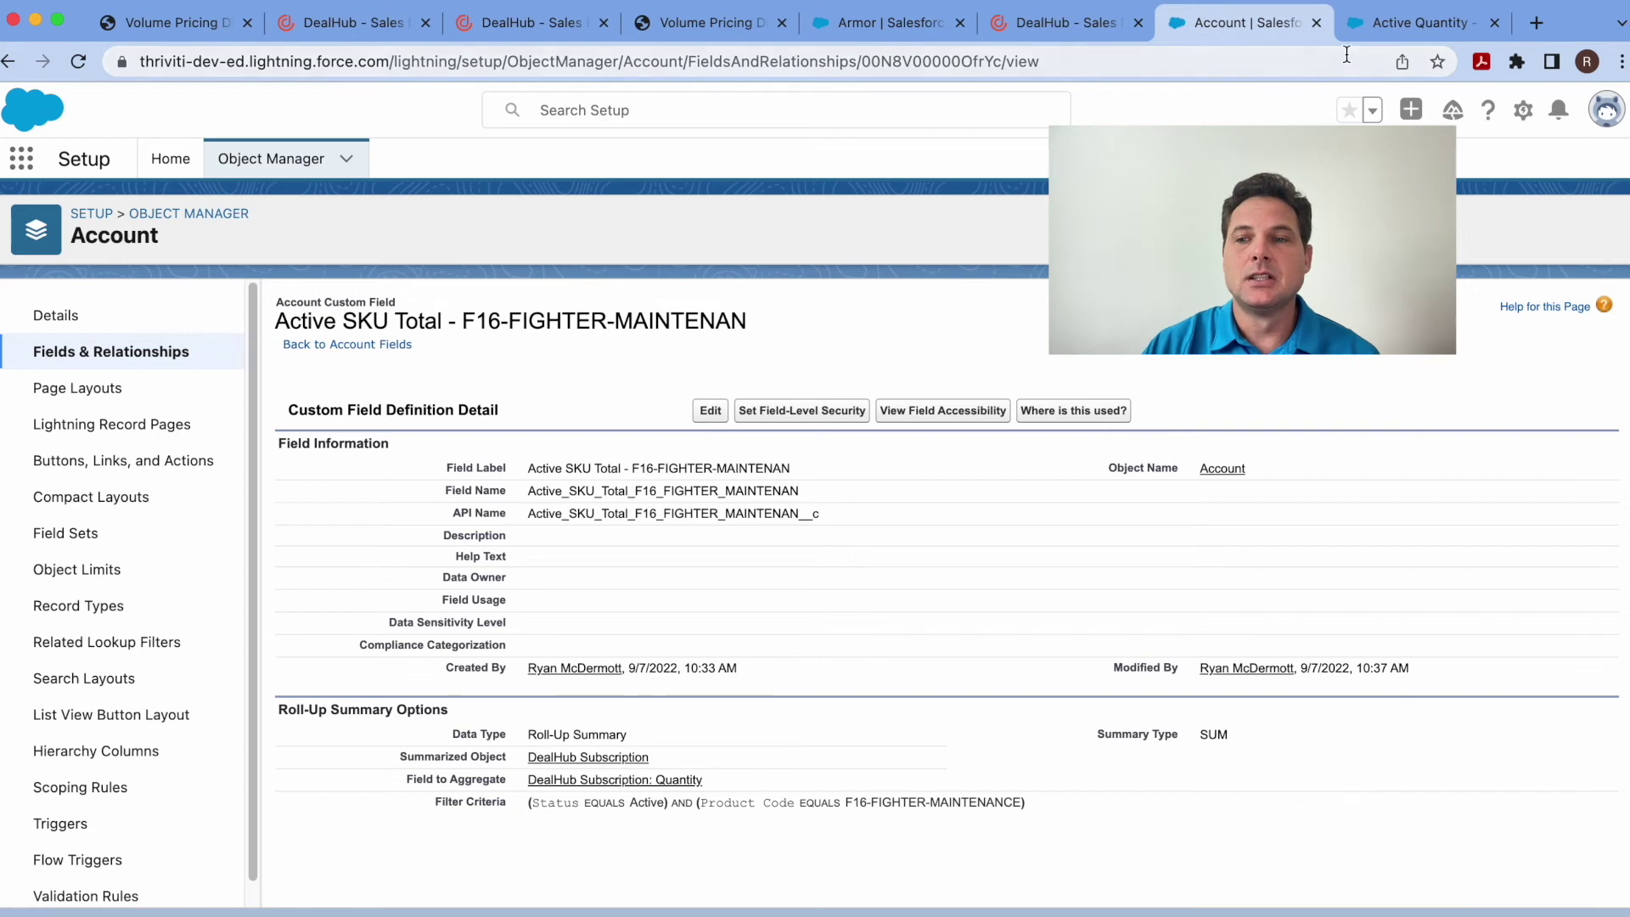
{"action": "left_click", "coordinate": [1392, 27]}
{"action": "left_click_drag", "start_coordinate": [1301, 427], "coordinate": [1273, 384]}
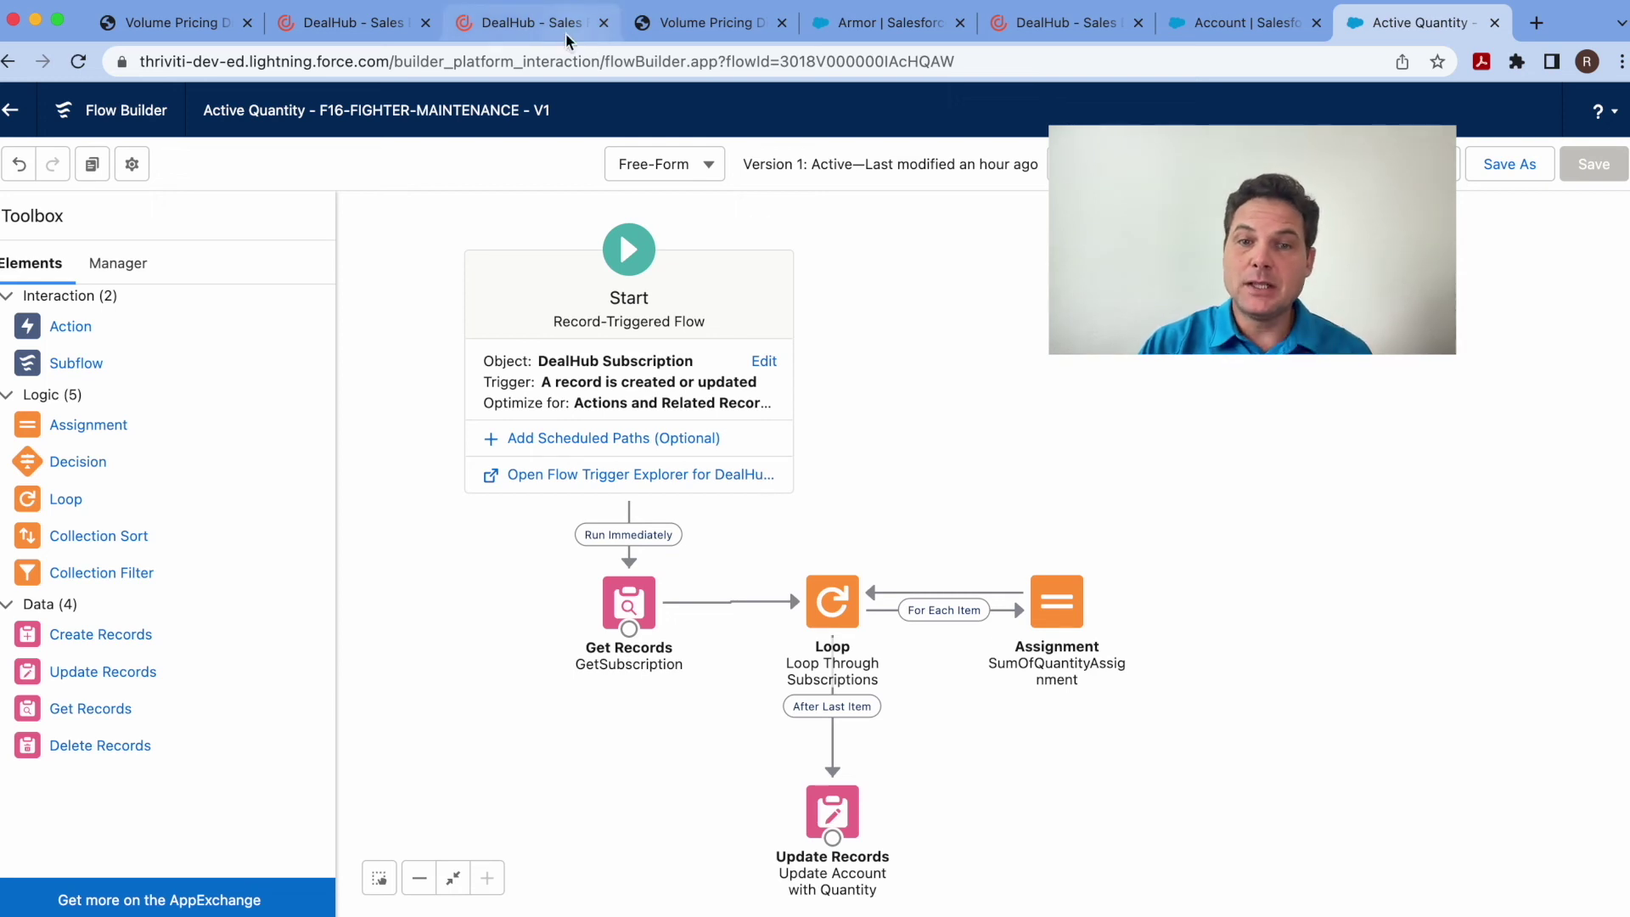
Switch to the Volume Pricing Discount slide for F-16 Maintenance with the add-on pricing comparison.
{"action": "left_click", "coordinate": [726, 25]}
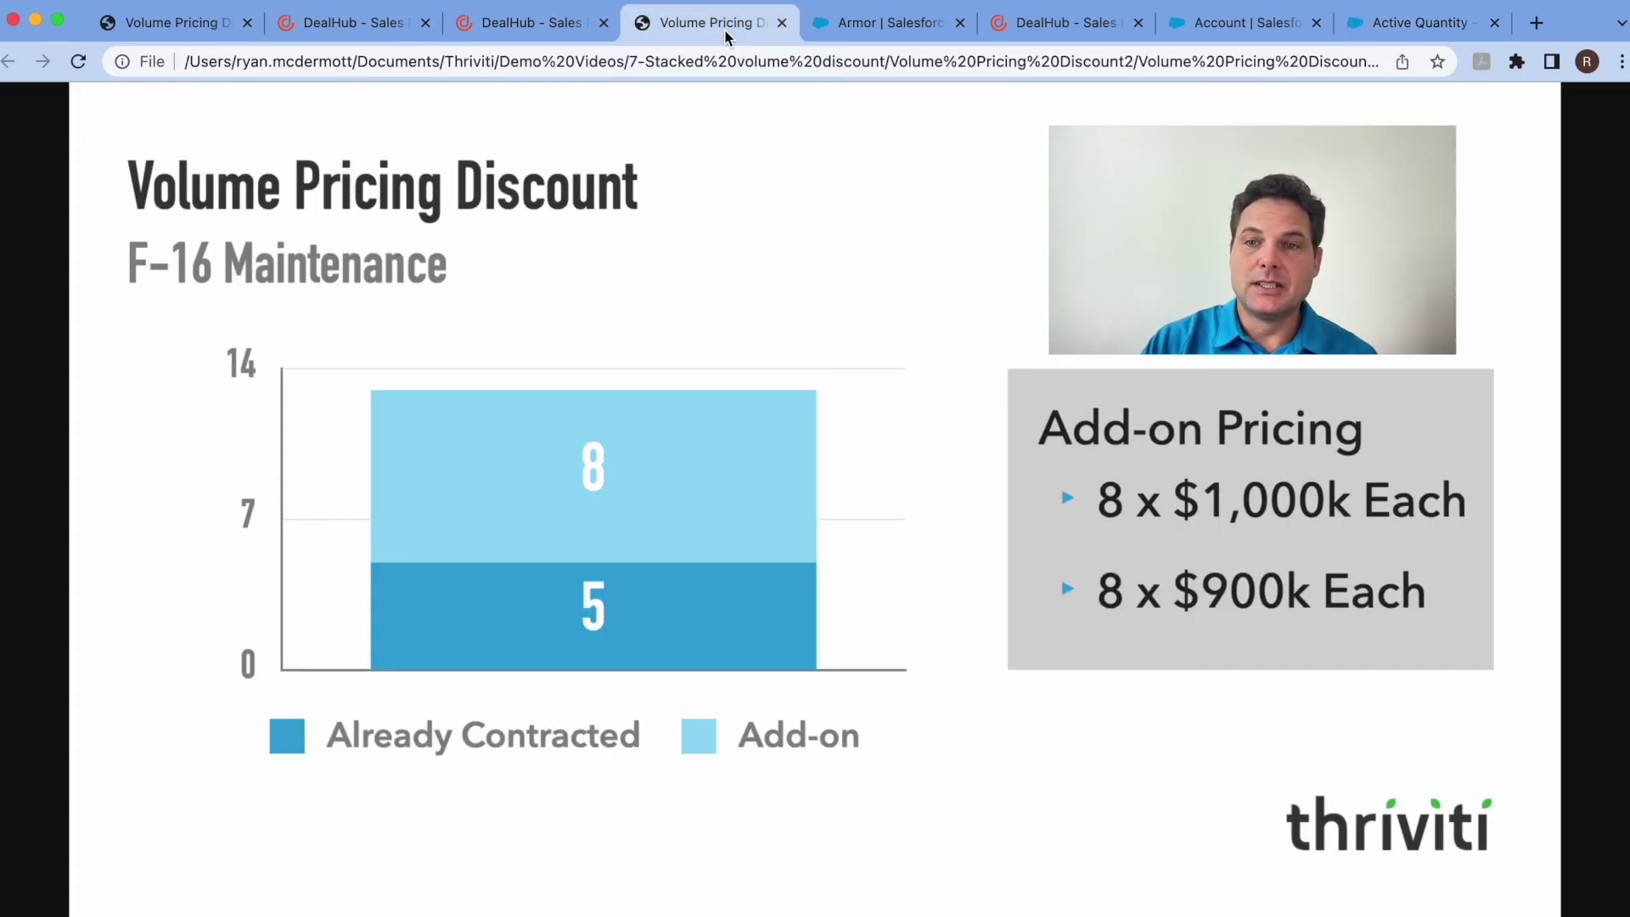